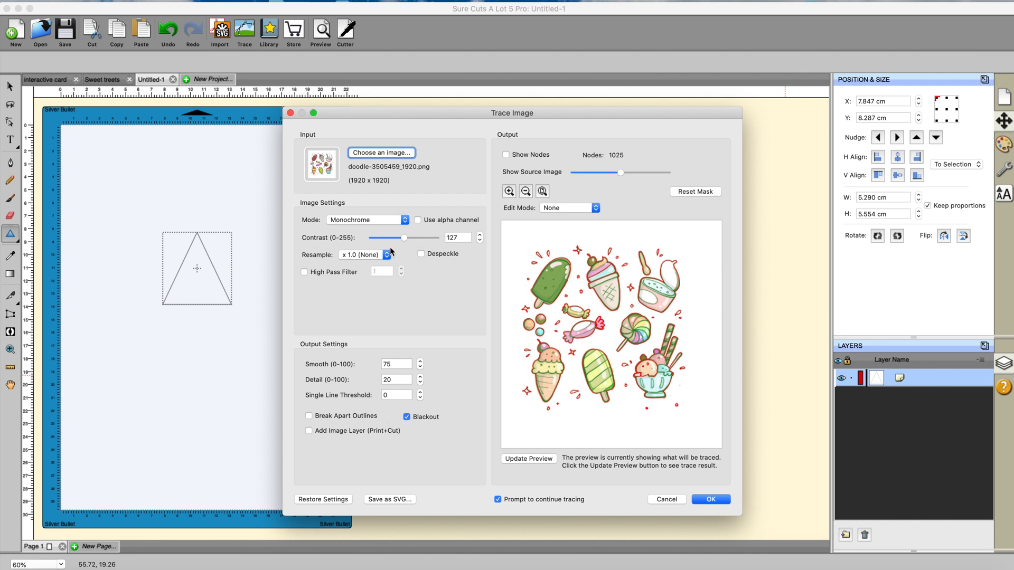
View the available tracing modes and close the Trace Image dialog without tracing the doodle image.
click(405, 222)
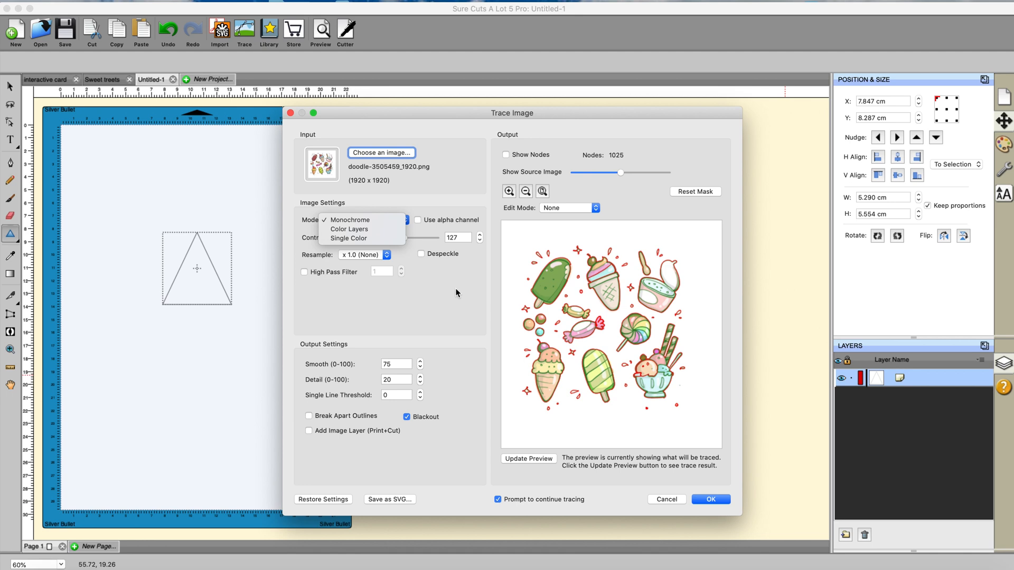
click(709, 502)
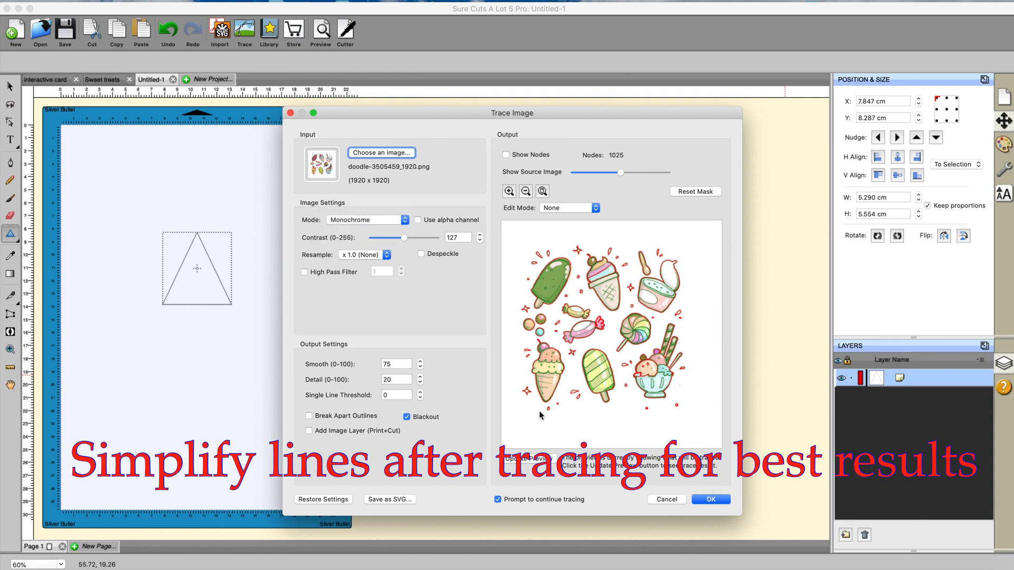
click(290, 113)
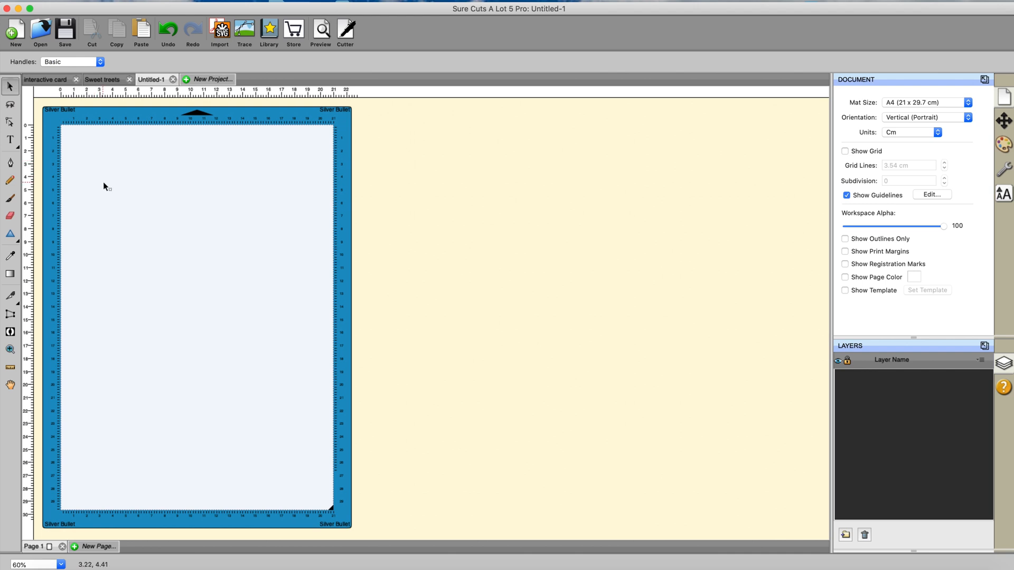
Draw a five-point star about 11.6 cm wide and move it fully onto the mat.
click(11, 236)
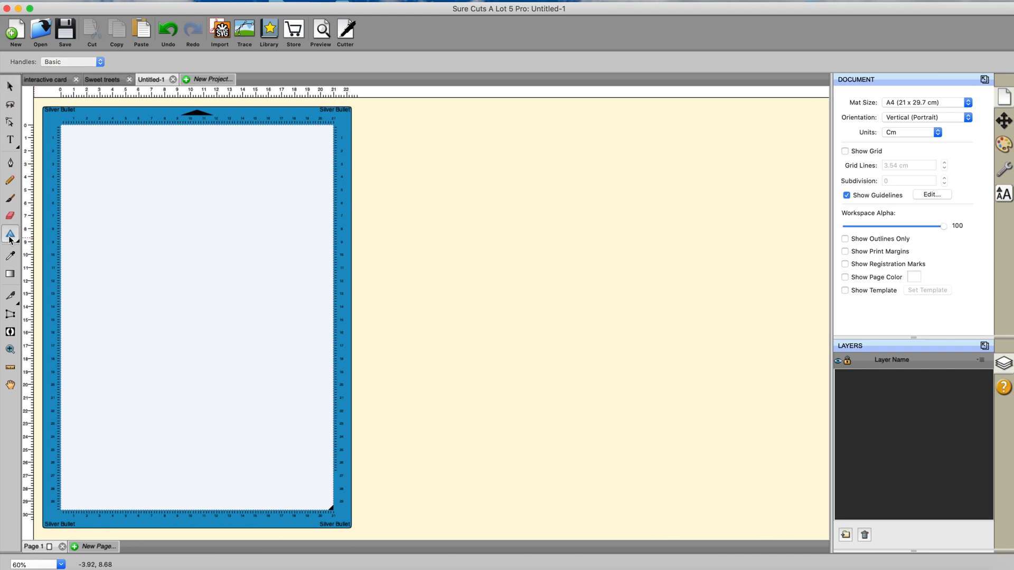
click(18, 243)
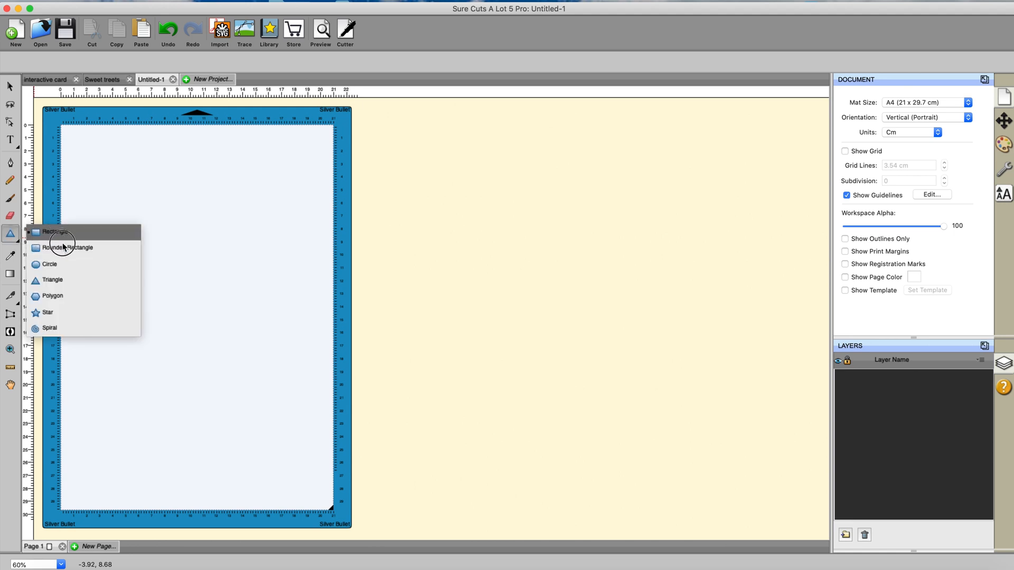
click(43, 315)
drag(114, 244, 164, 305)
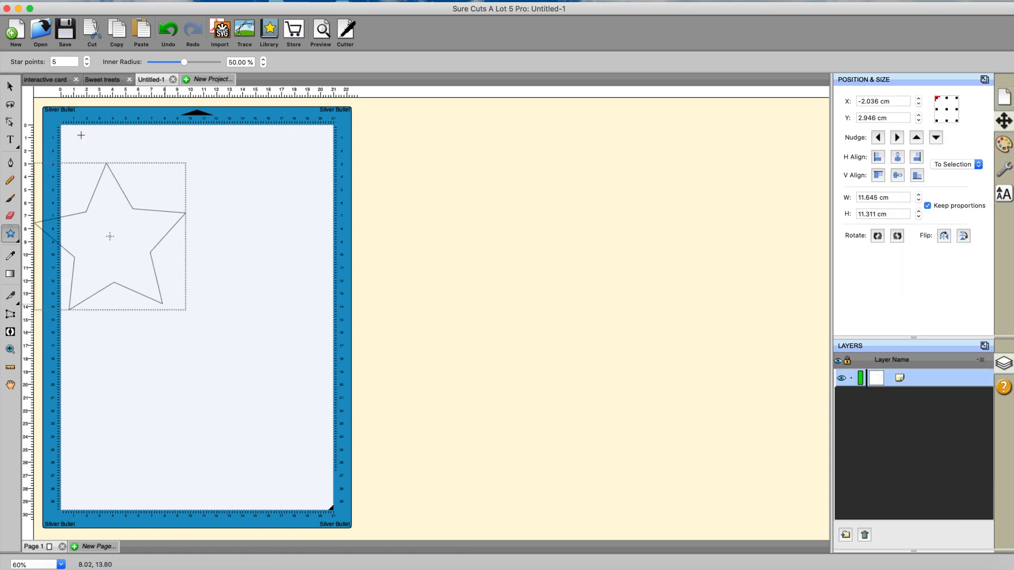
click(9, 86)
drag(154, 270, 244, 308)
Add the watermelon and bucket shapes from the Summer library, placing the watermelon above the star and the bucket below it.
click(269, 30)
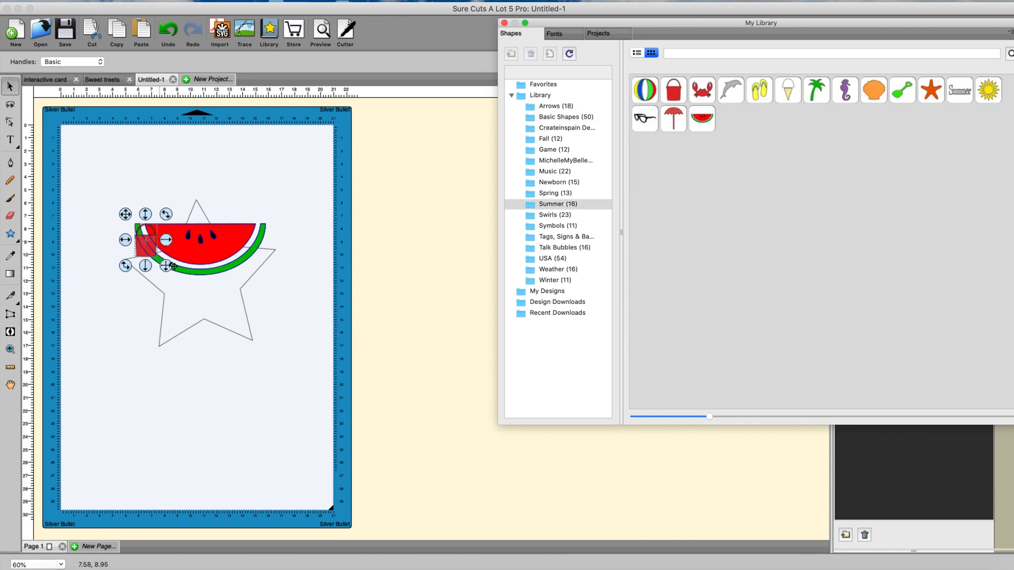
drag(673, 90, 259, 385)
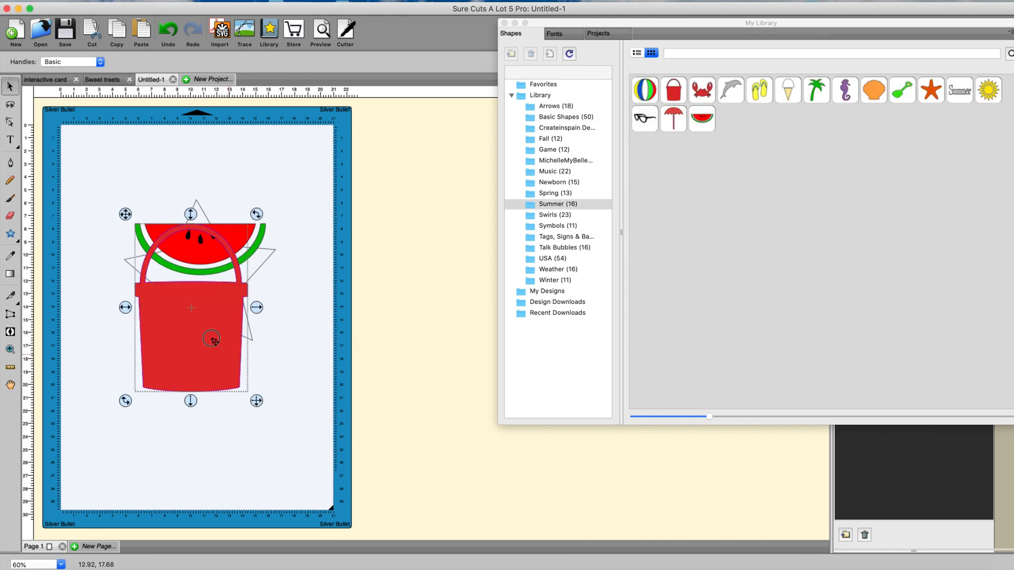
drag(215, 340, 258, 426)
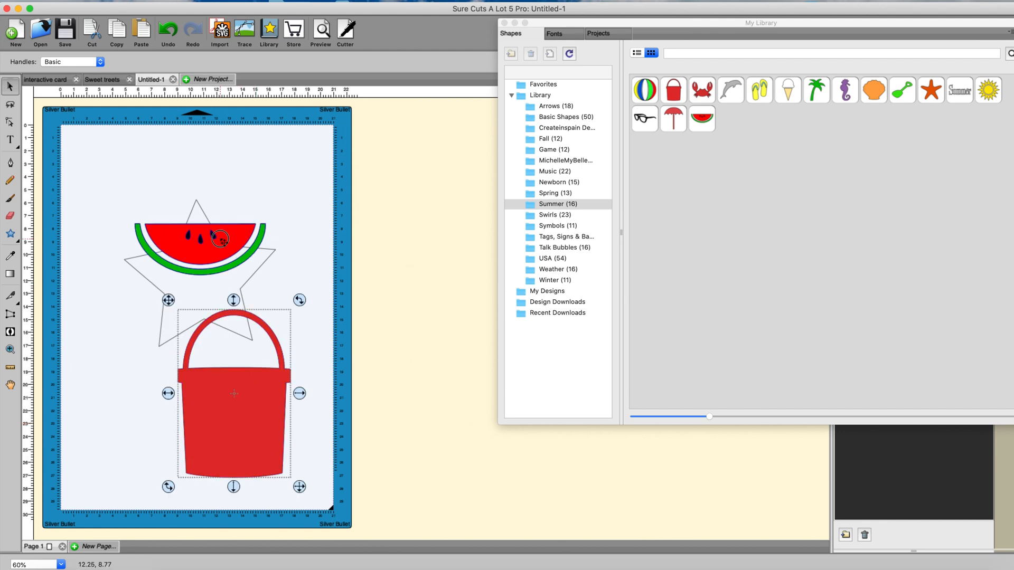
drag(224, 240, 275, 171)
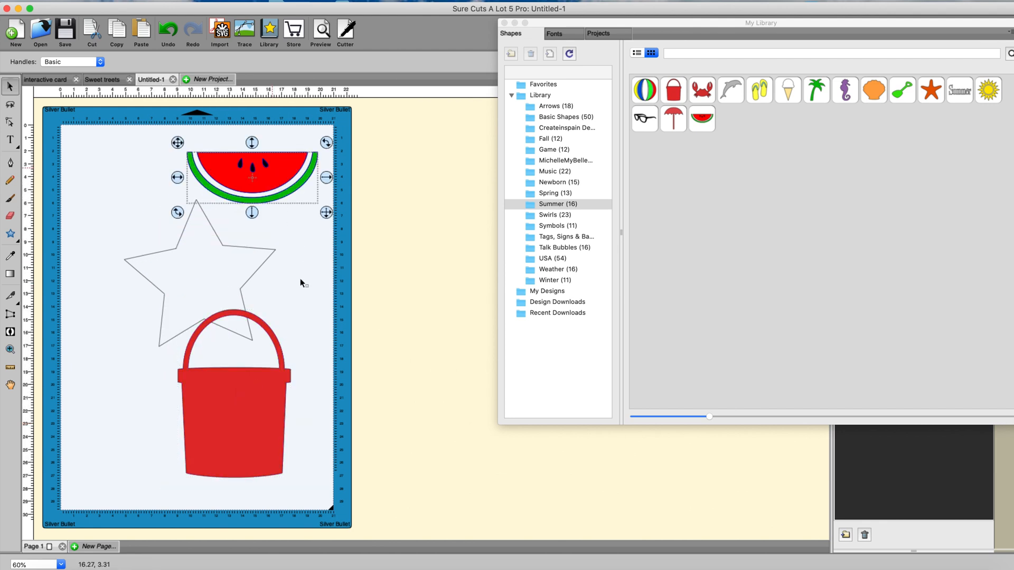
click(505, 24)
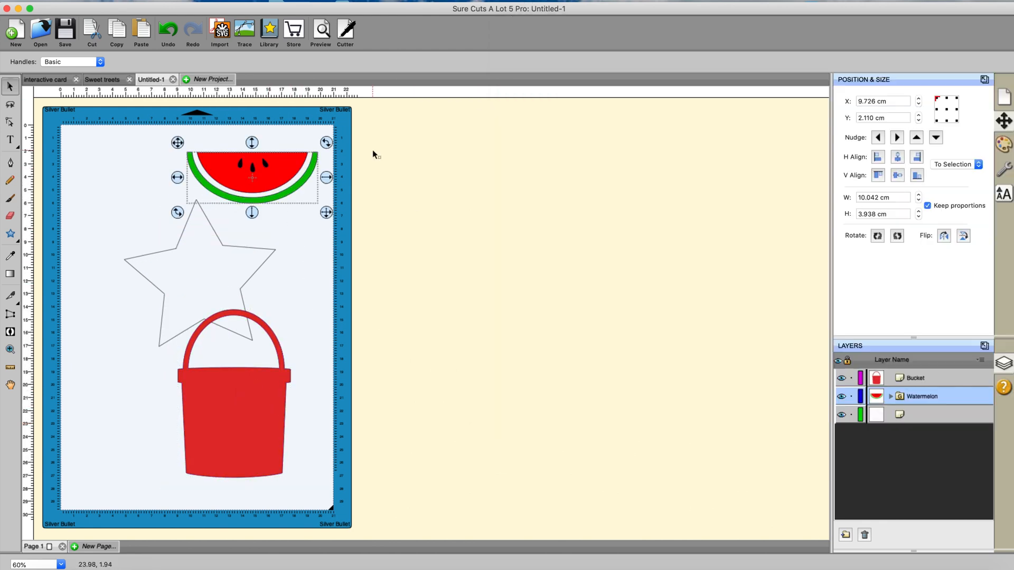
Try a 3D Extrude on the watermelon with 2.540 cm X and Y offsets, previewing the outline-only option, and undo it.
click(312, 0)
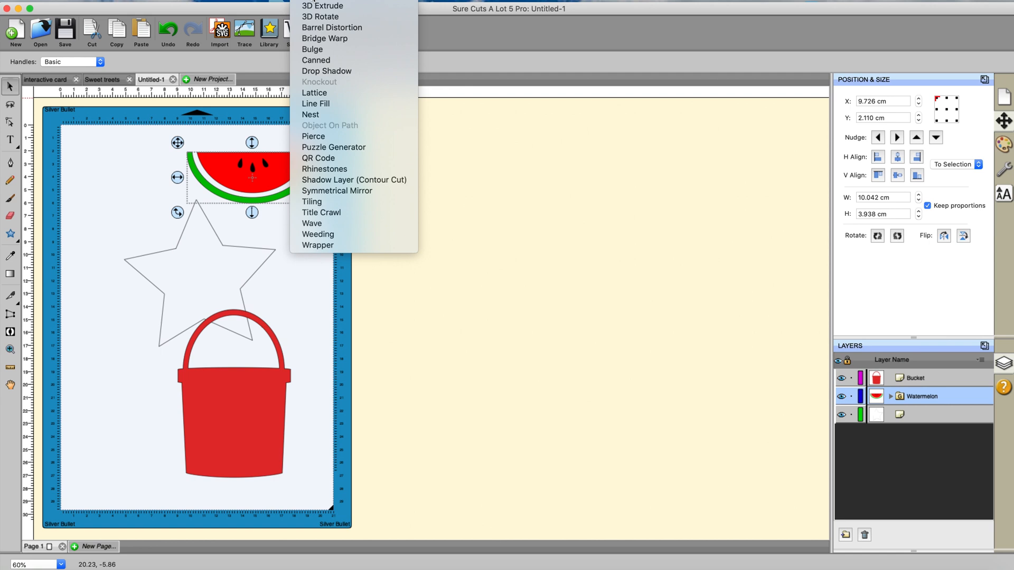
click(310, 9)
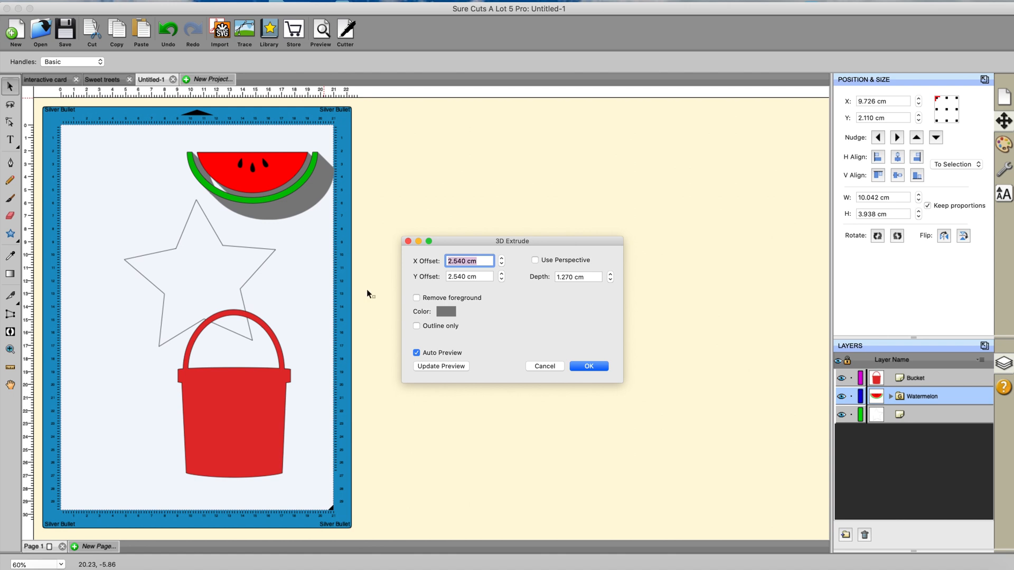
click(416, 326)
click(417, 326)
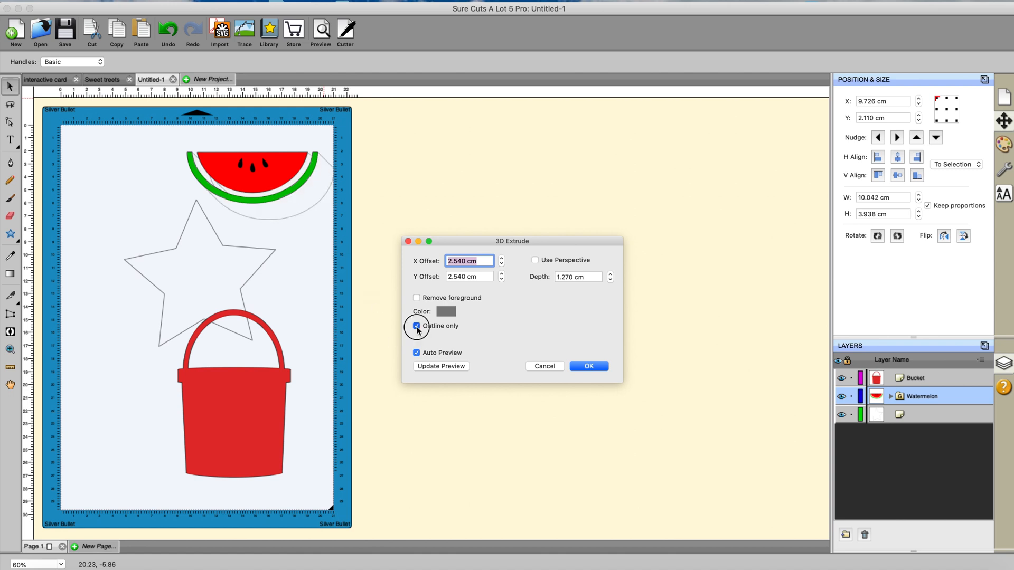
click(588, 366)
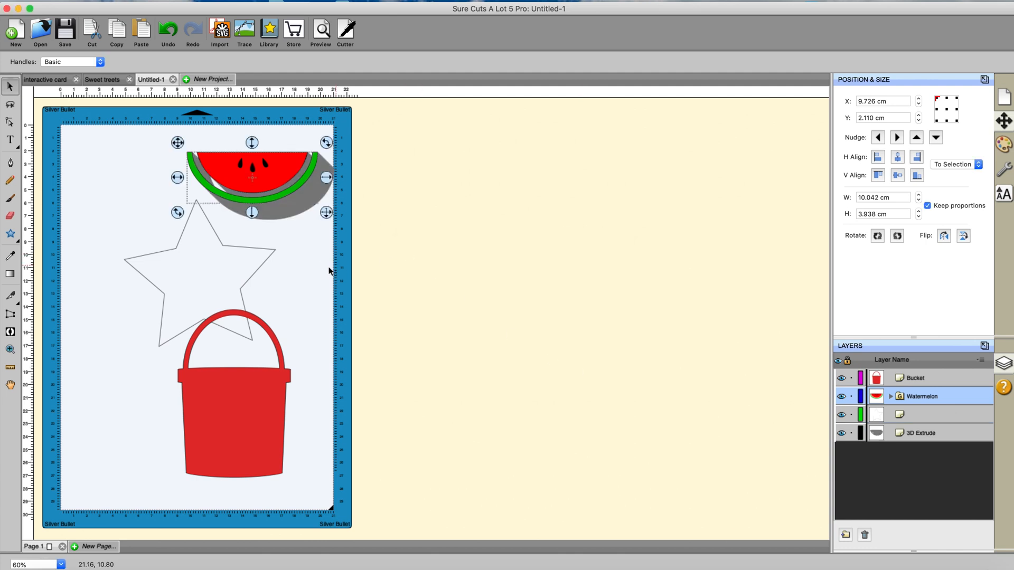
click(325, 221)
click(321, 192)
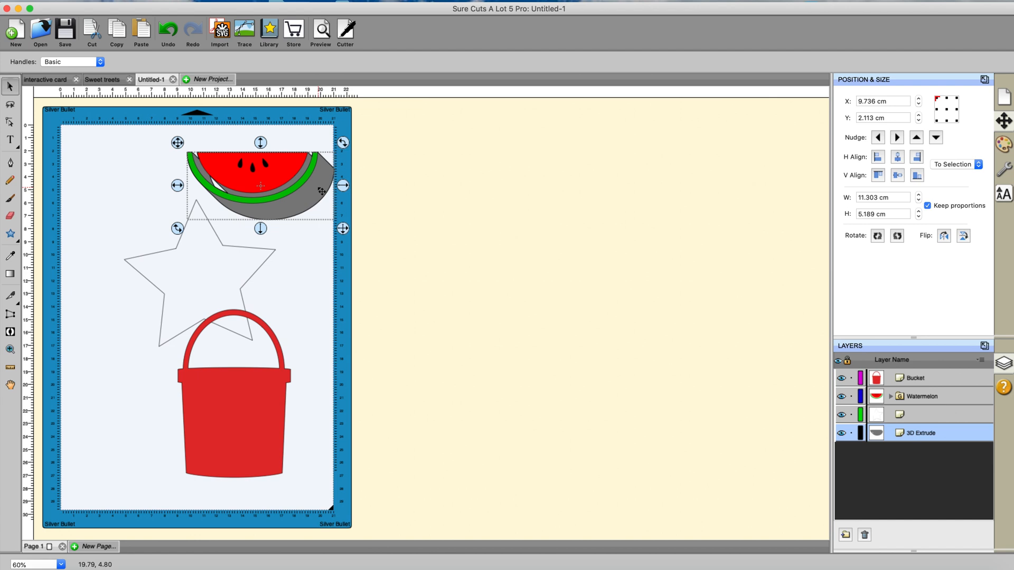
click(167, 33)
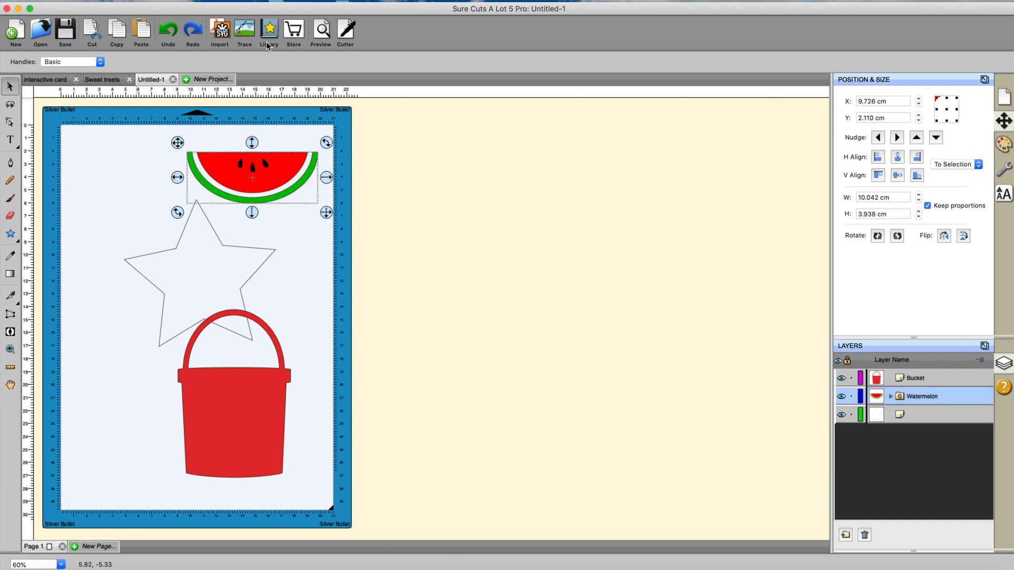
click(314, 2)
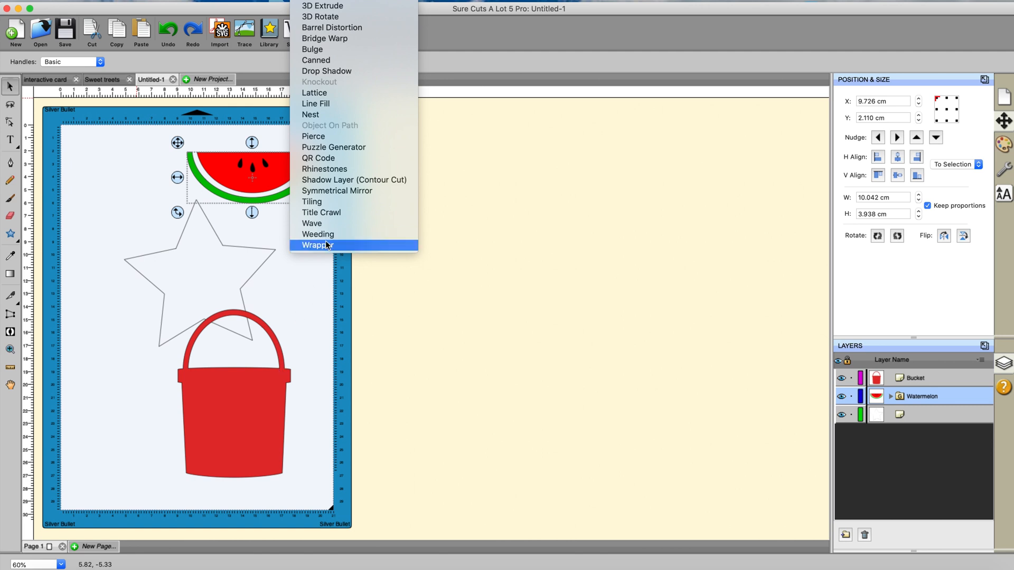
click(269, 382)
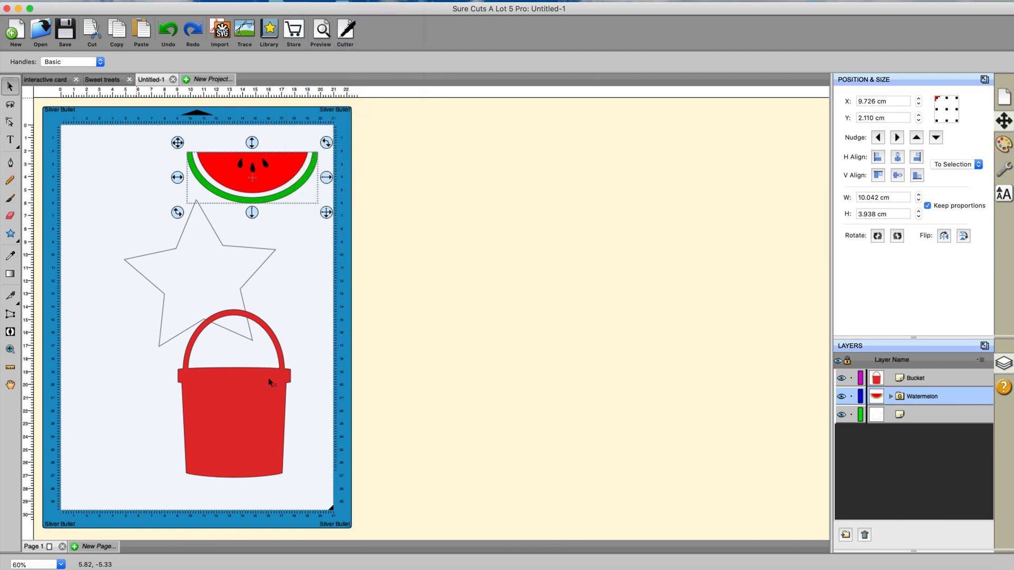
Start Weeding on the bucket with a 0.508 cm border offset and add horizontal lines around the shape and through the handle opening.
click(275, 399)
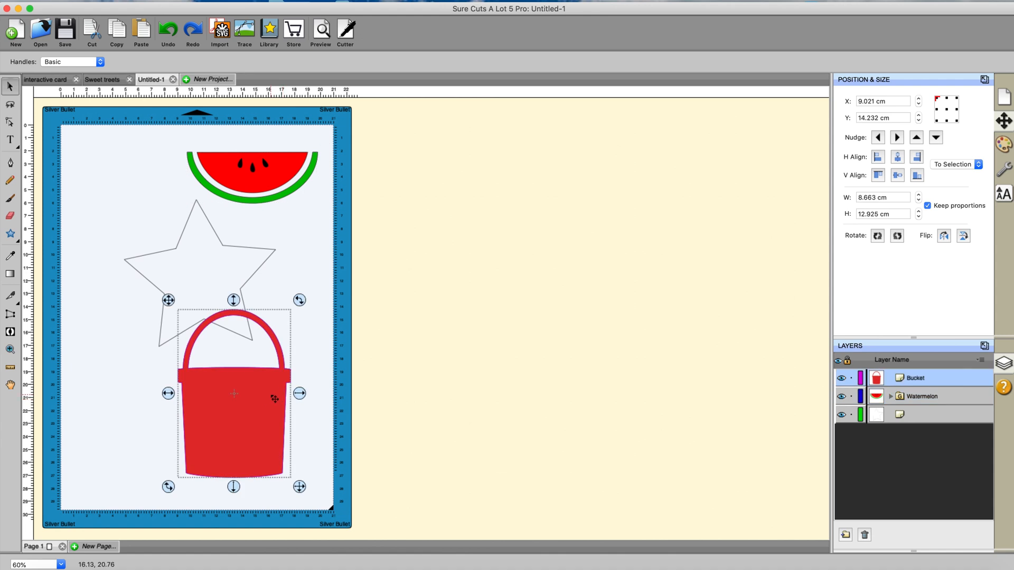
click(313, 0)
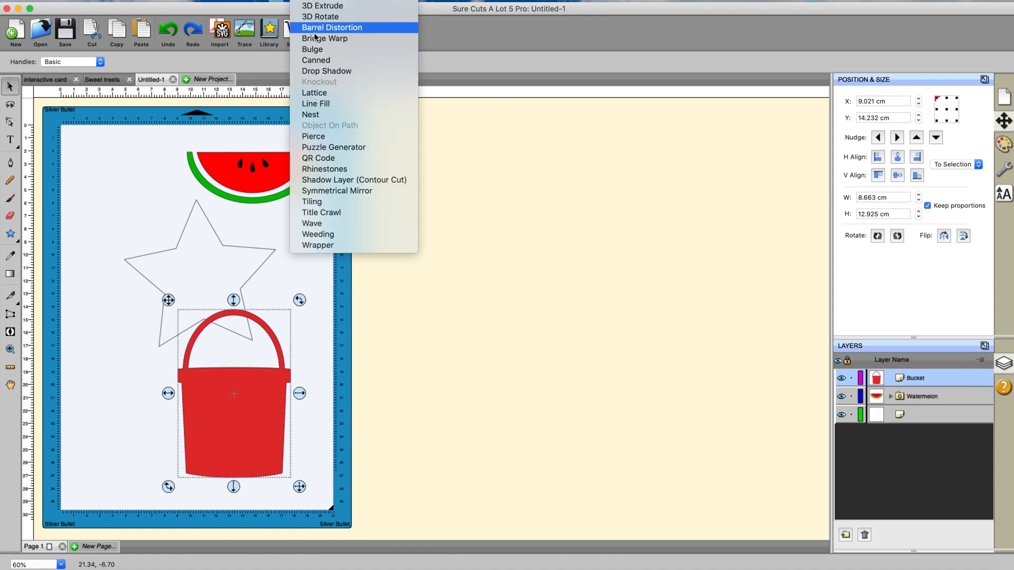
click(338, 236)
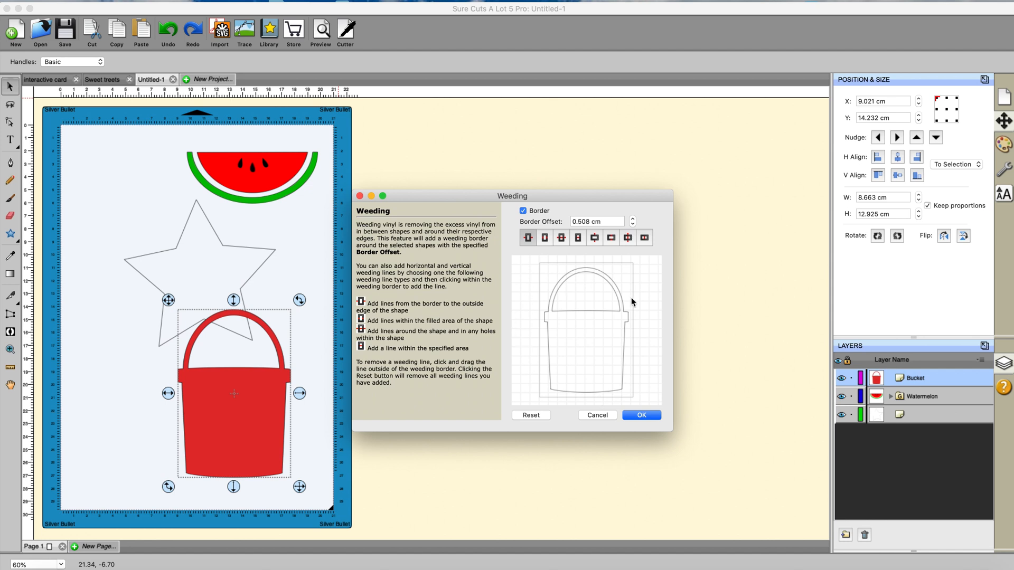
click(563, 238)
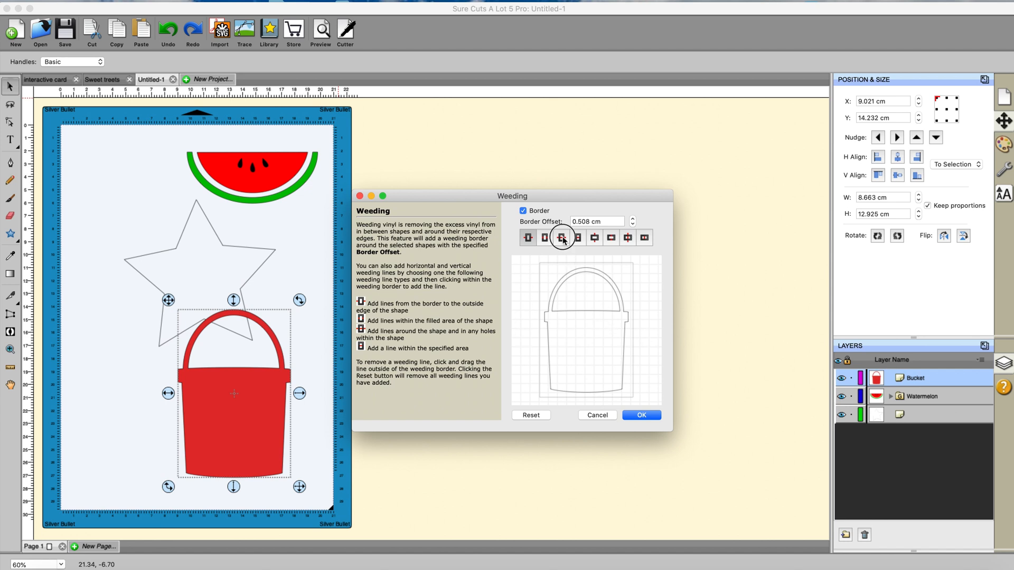
click(549, 283)
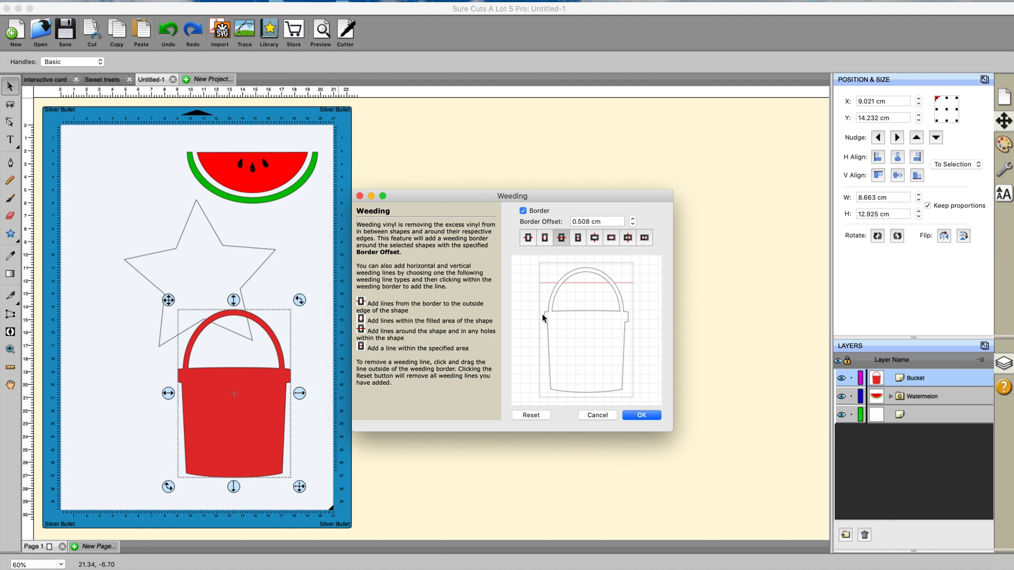
click(543, 306)
click(546, 376)
Add vertical weeding lines inside the handle opening and below the bucket, and apply the weeding.
click(644, 238)
click(593, 293)
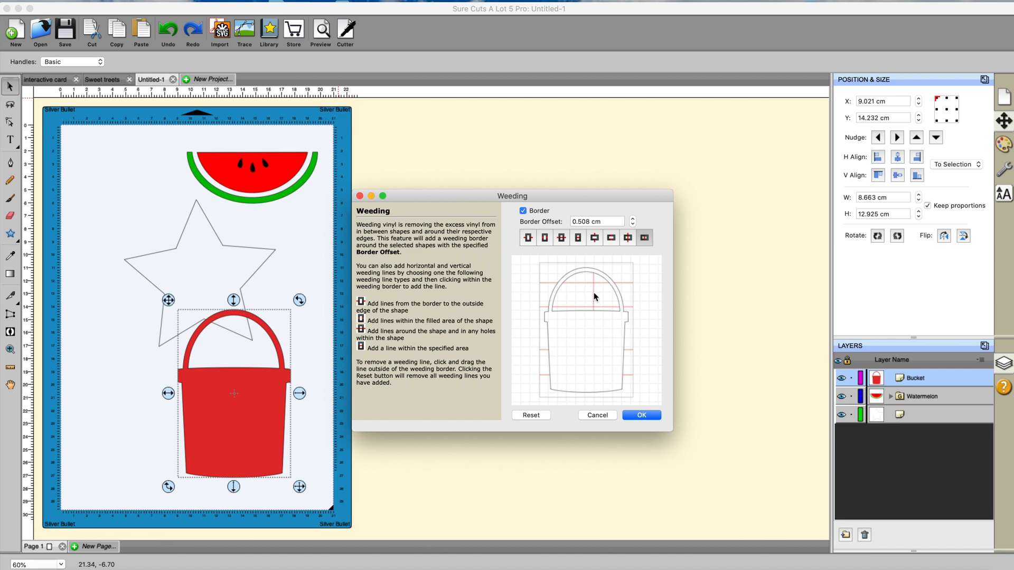
click(563, 303)
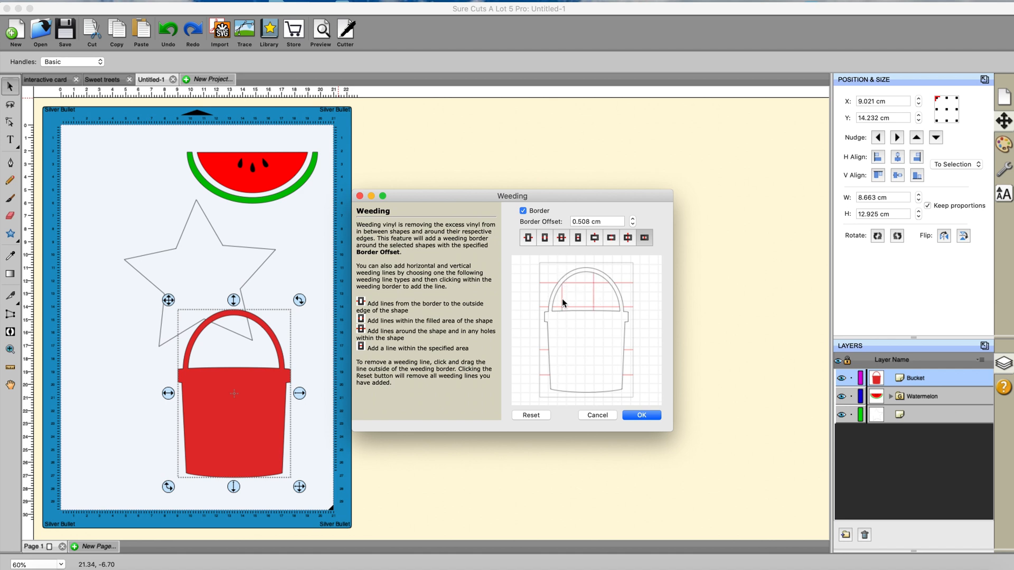
click(572, 399)
click(603, 398)
click(641, 416)
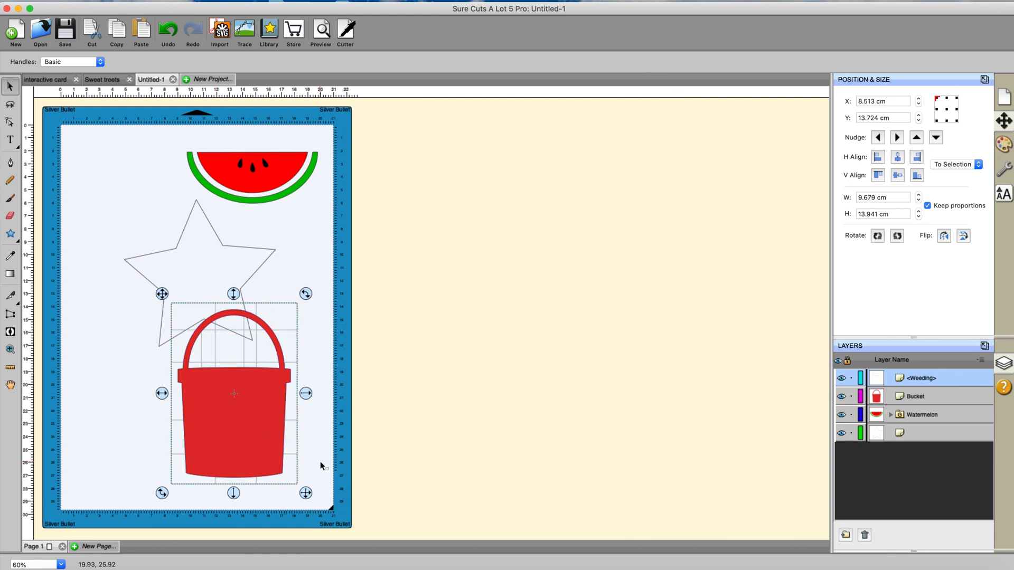
Preview the Wrapper effect on the weeding lines and cancel it without applying.
click(309, 2)
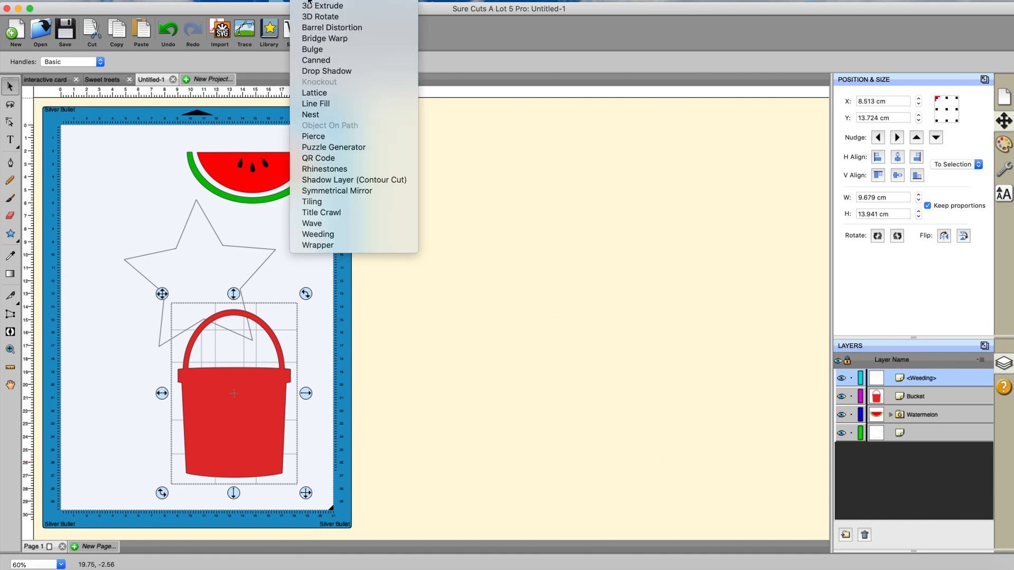
click(317, 245)
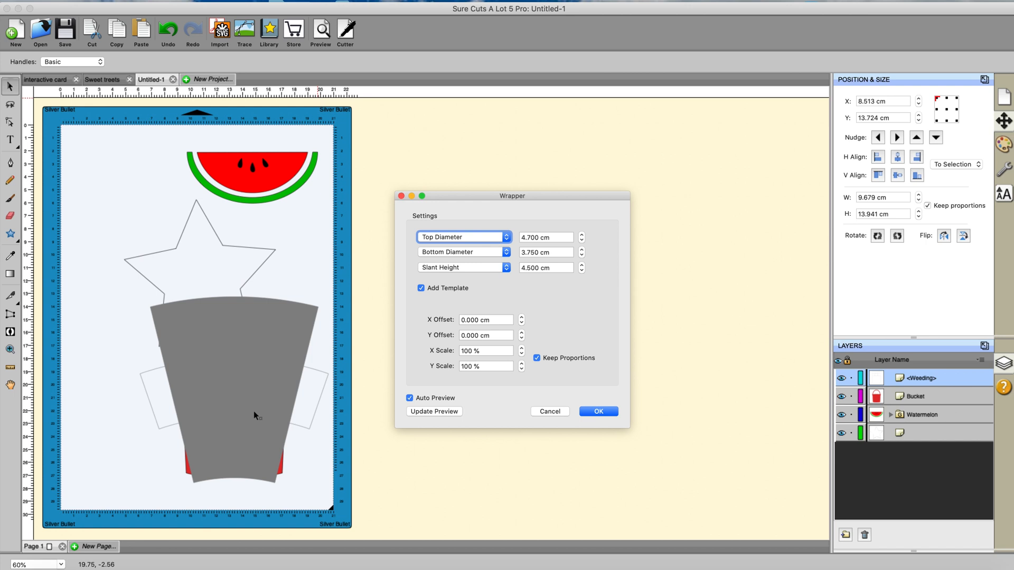
click(557, 414)
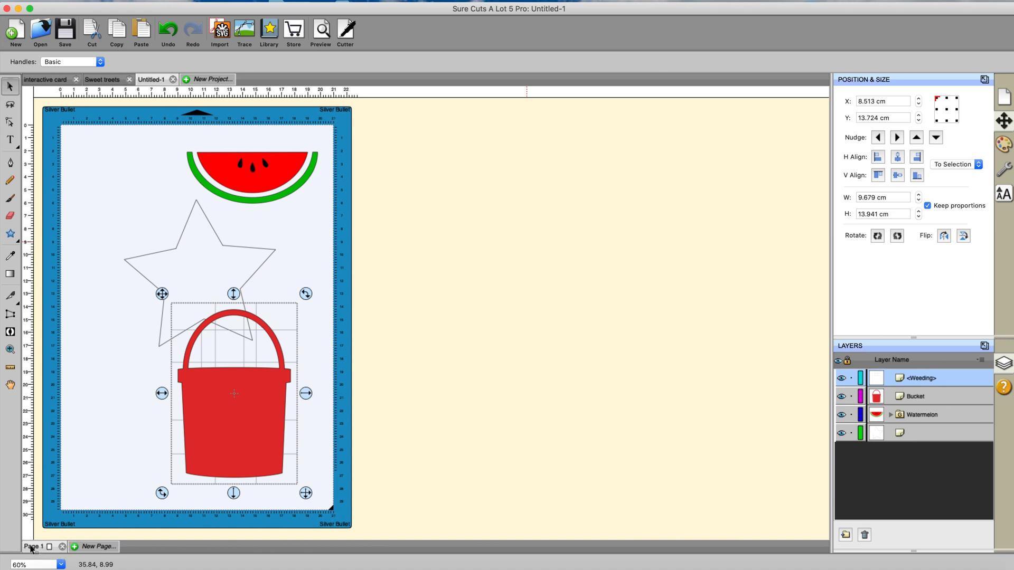
Add a new page named "hukhkuuoi" with the green page color 00FF00.
click(95, 548)
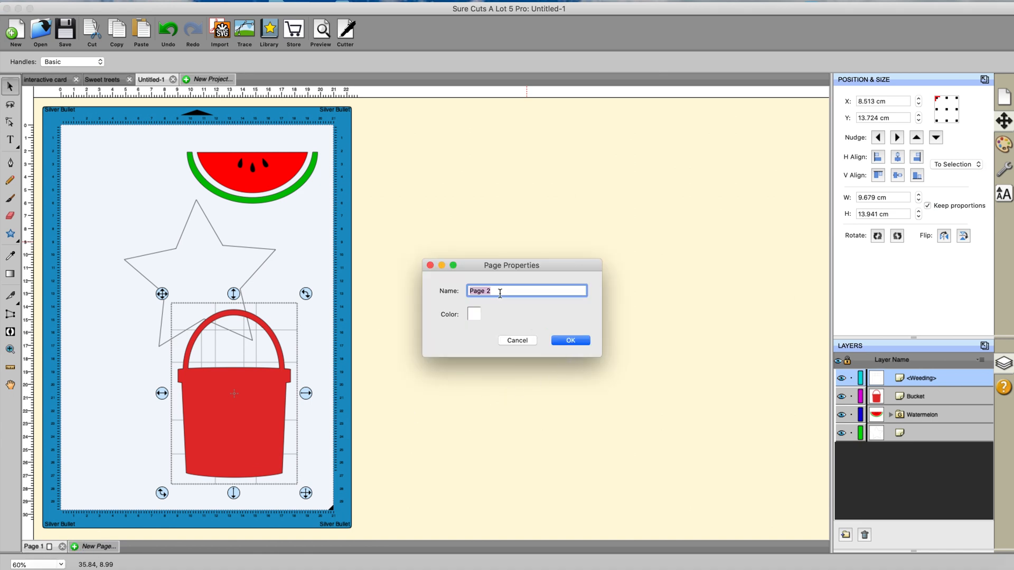
click(474, 318)
click(481, 233)
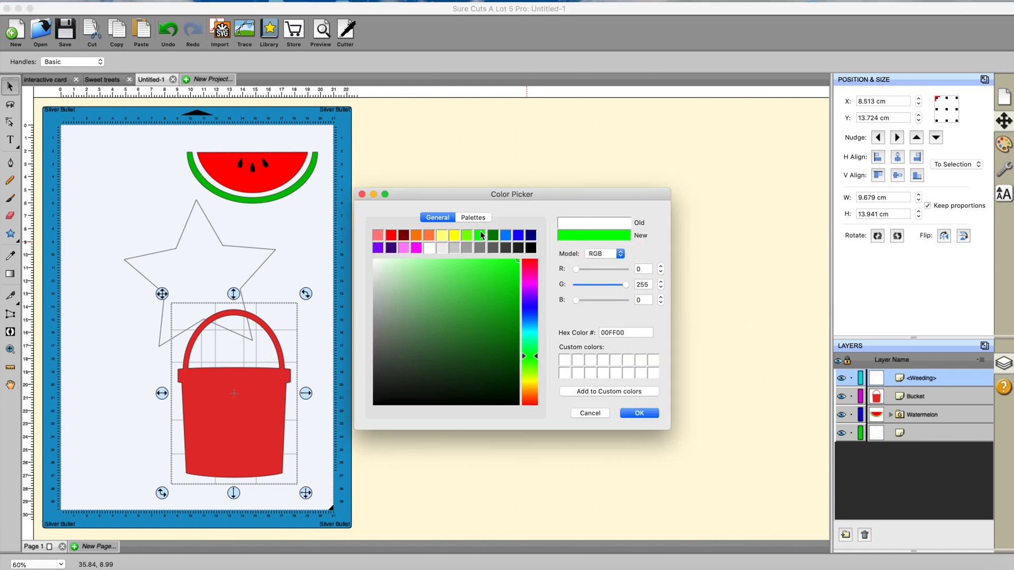
click(633, 415)
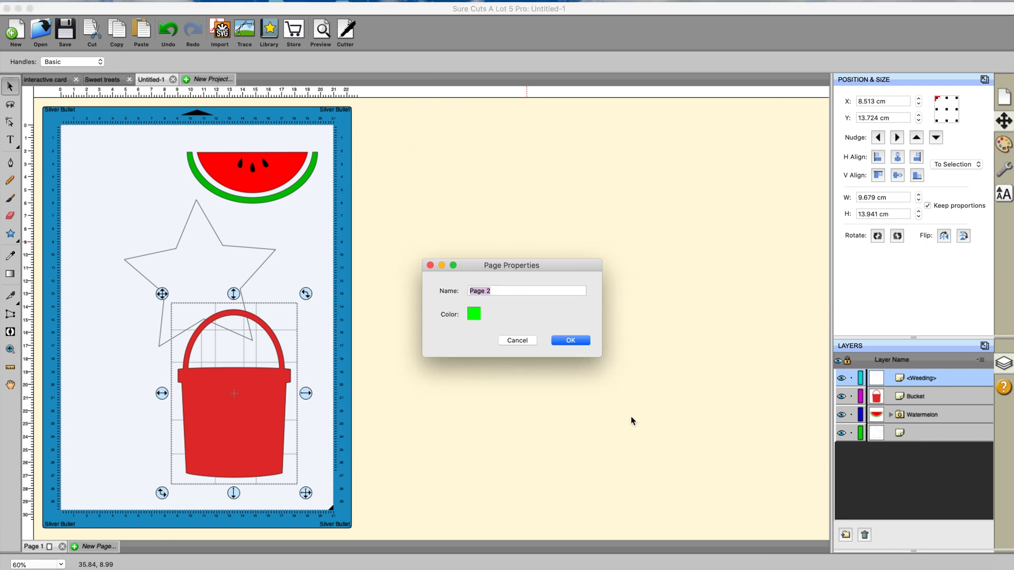
click(499, 291)
triple_click(499, 290)
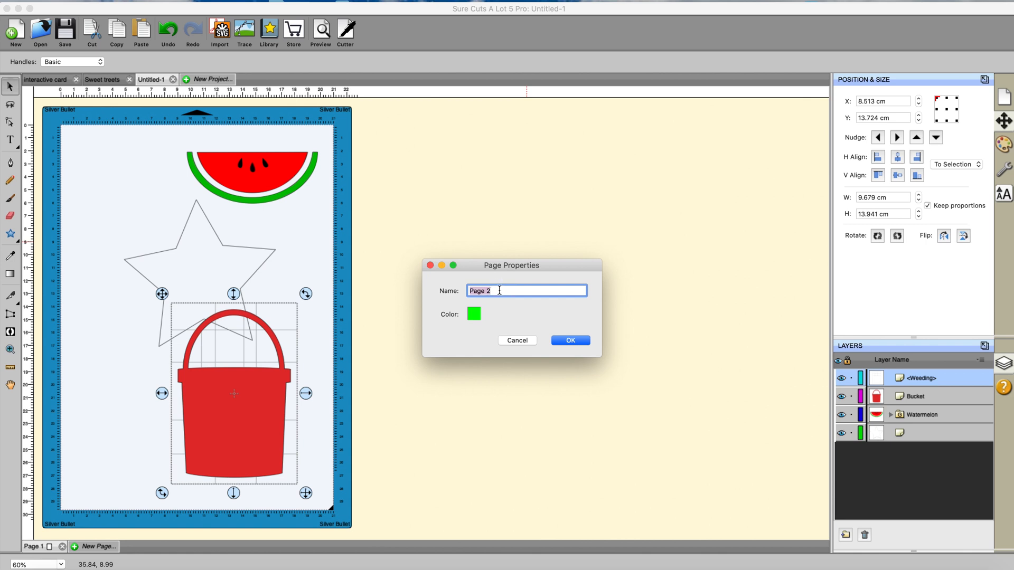
text(hukhkuuoi)
click(569, 342)
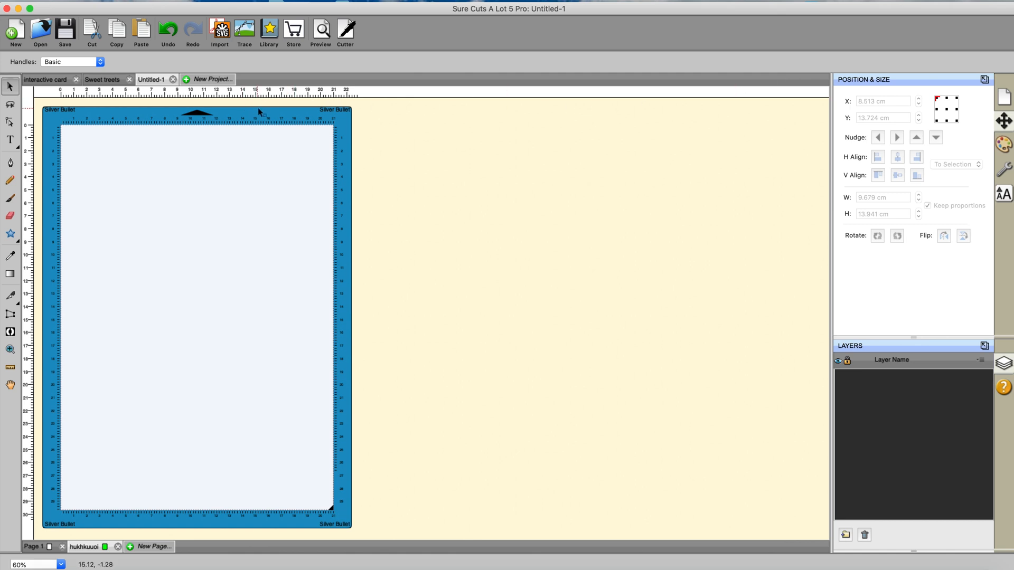
Browse the saved projects in the library's stamps folder under My Projects, and close the library.
click(269, 30)
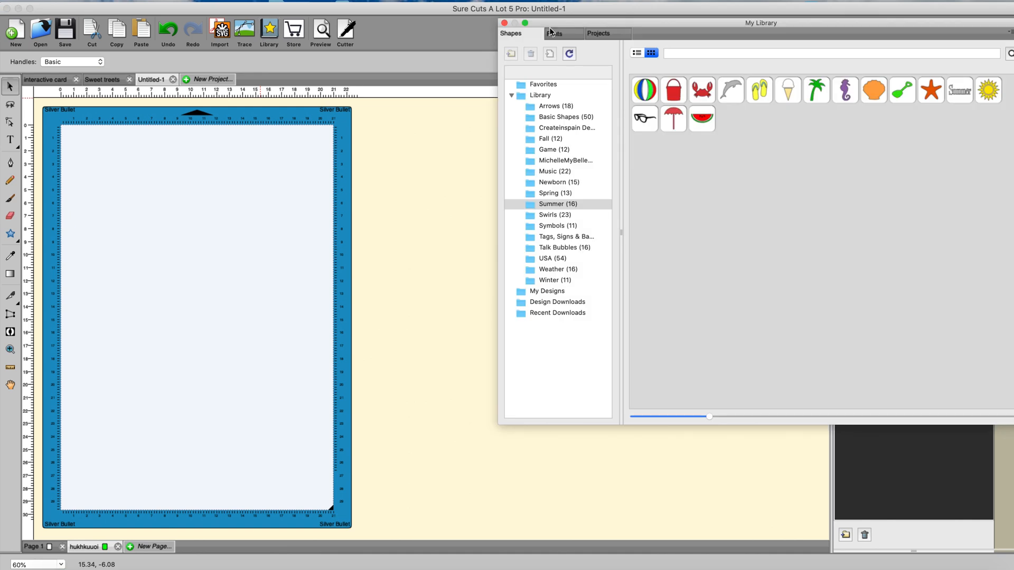
click(606, 35)
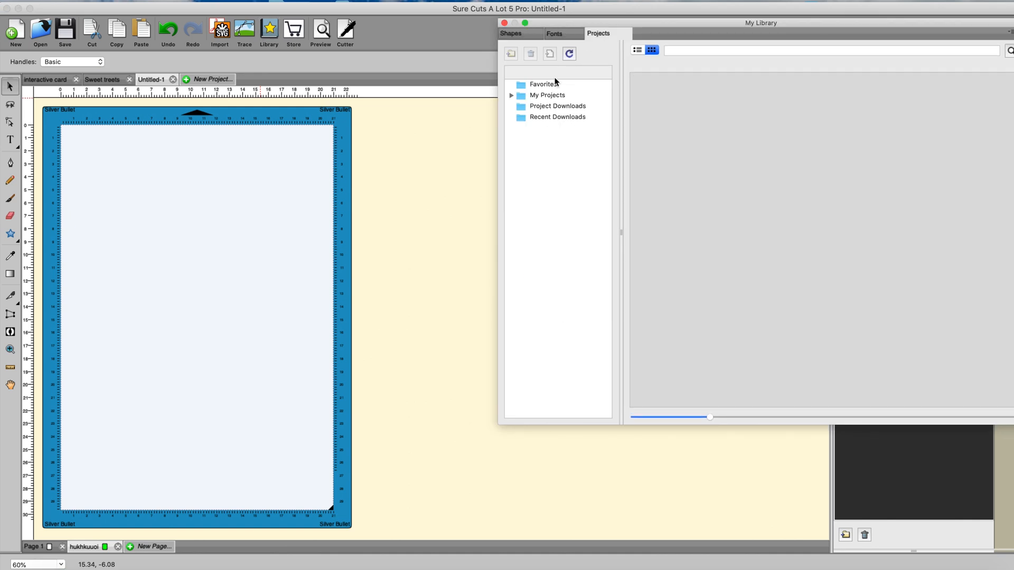
click(512, 95)
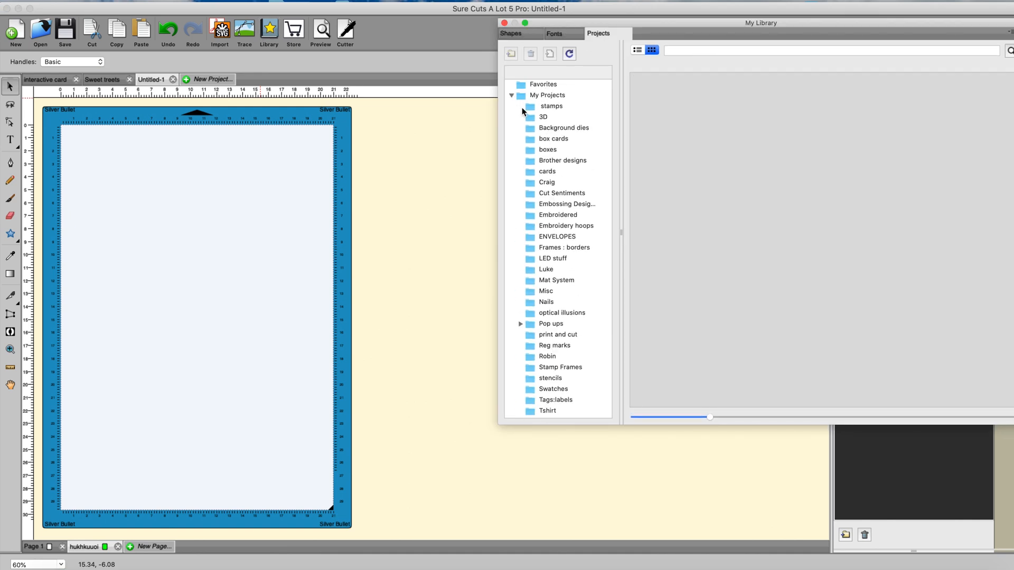
click(528, 108)
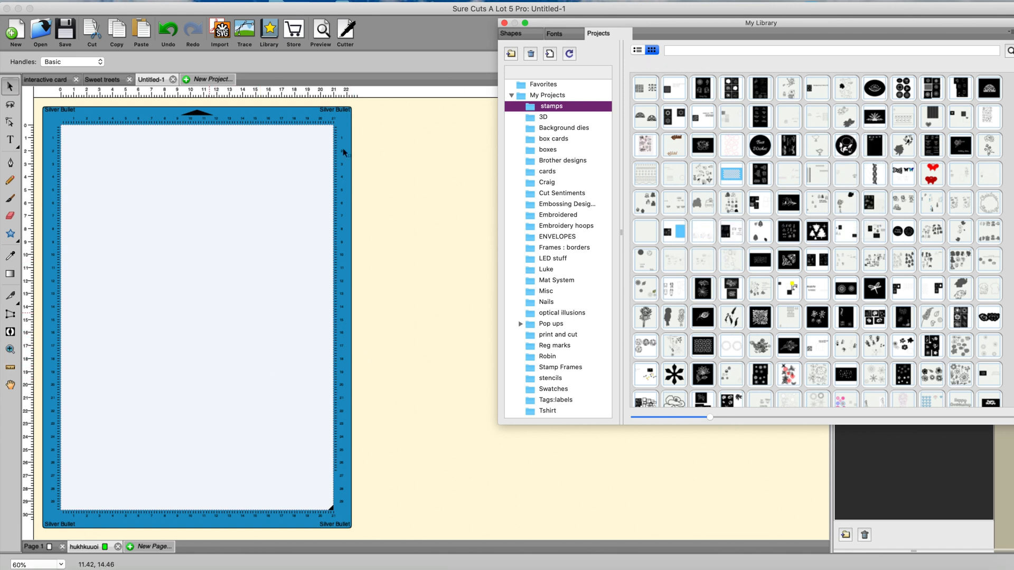
click(504, 24)
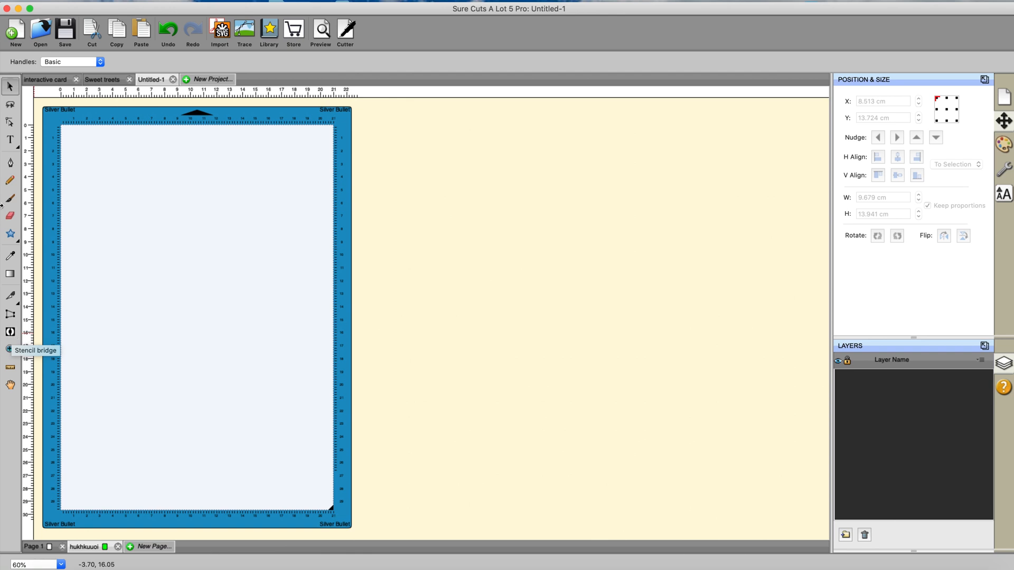
Add the letter B as Arial text and enlarge it to about 13.5 × 17.9 cm.
click(10, 141)
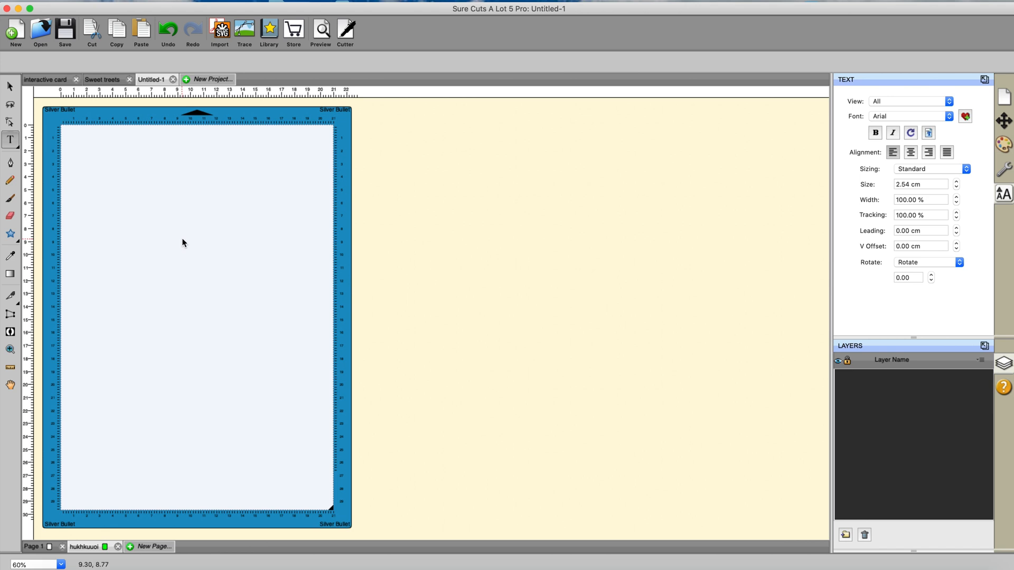
text(B)
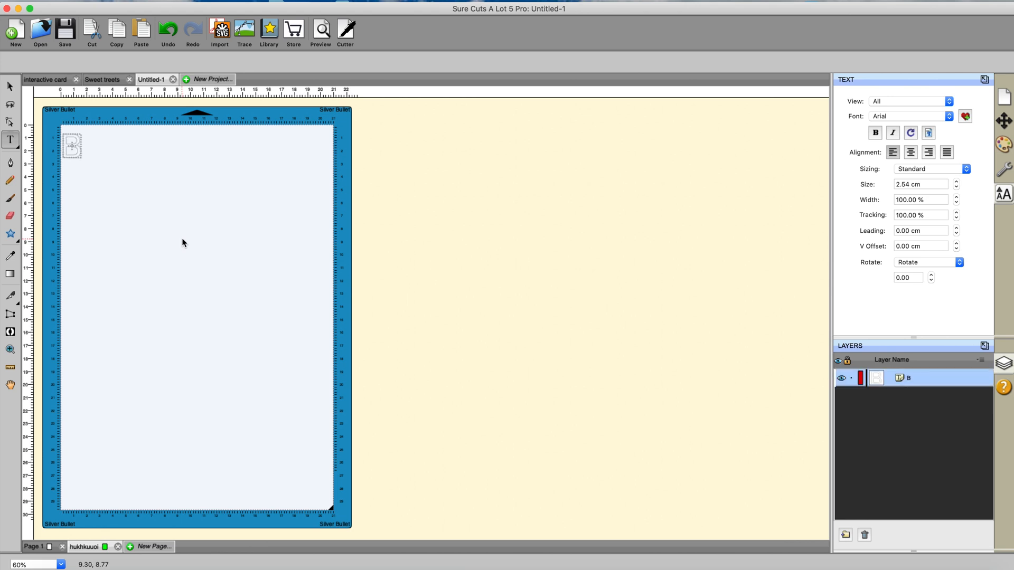
click(10, 86)
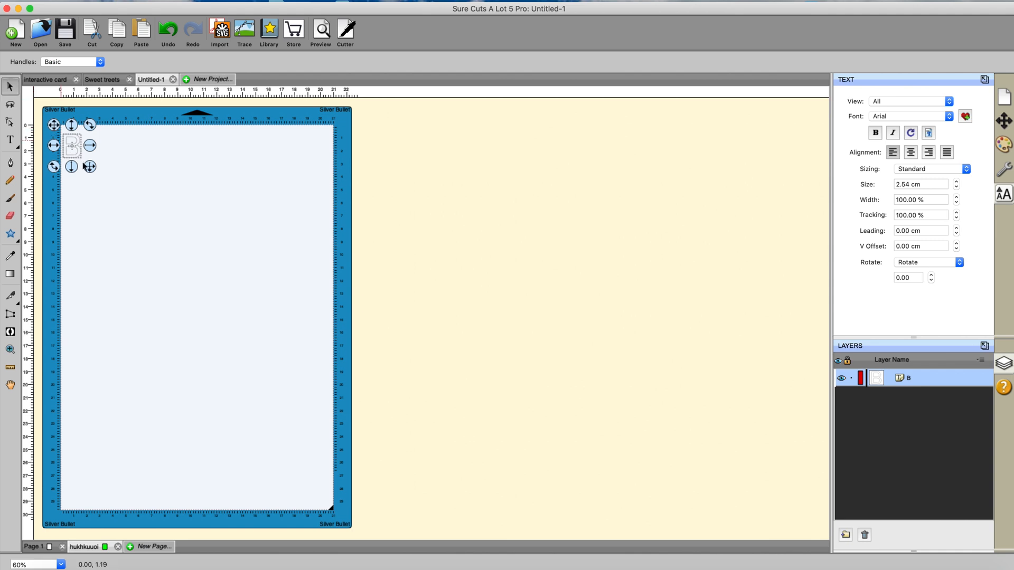
drag(87, 167, 249, 304)
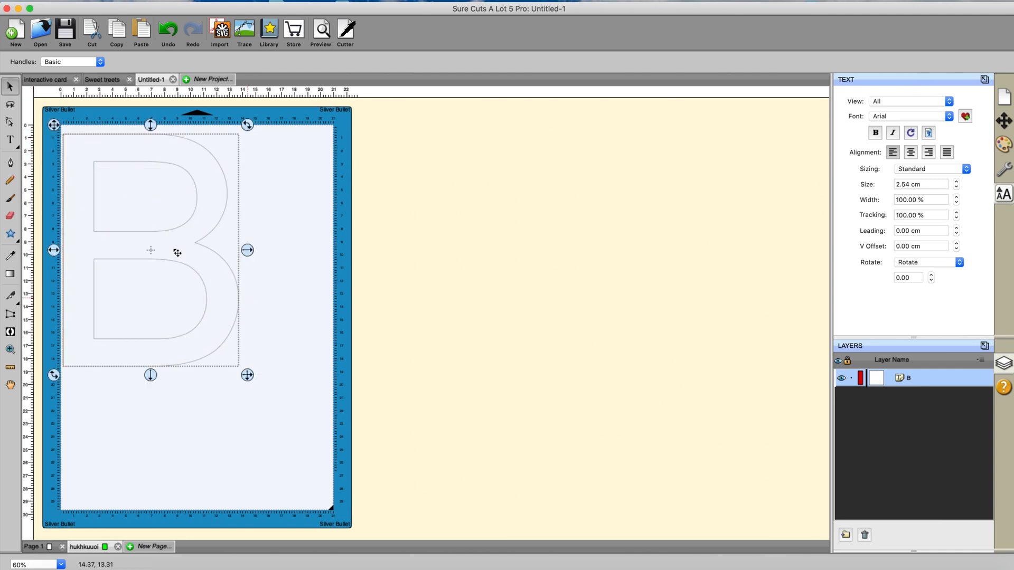
Move the B toward the middle of the page and cut a 0.254 cm stencil bridge through its upper bar into the upper opening.
drag(177, 253, 252, 318)
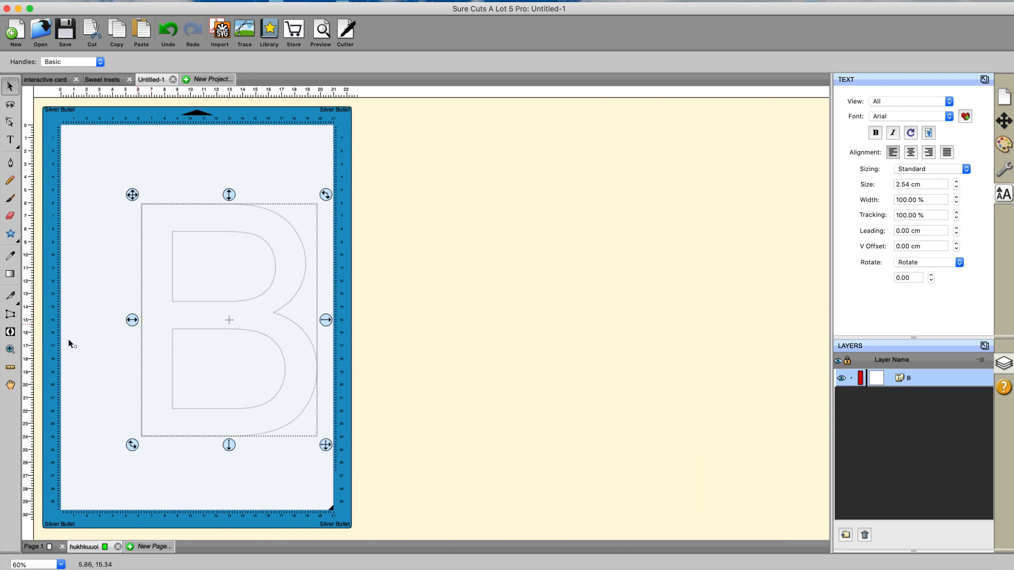
click(11, 333)
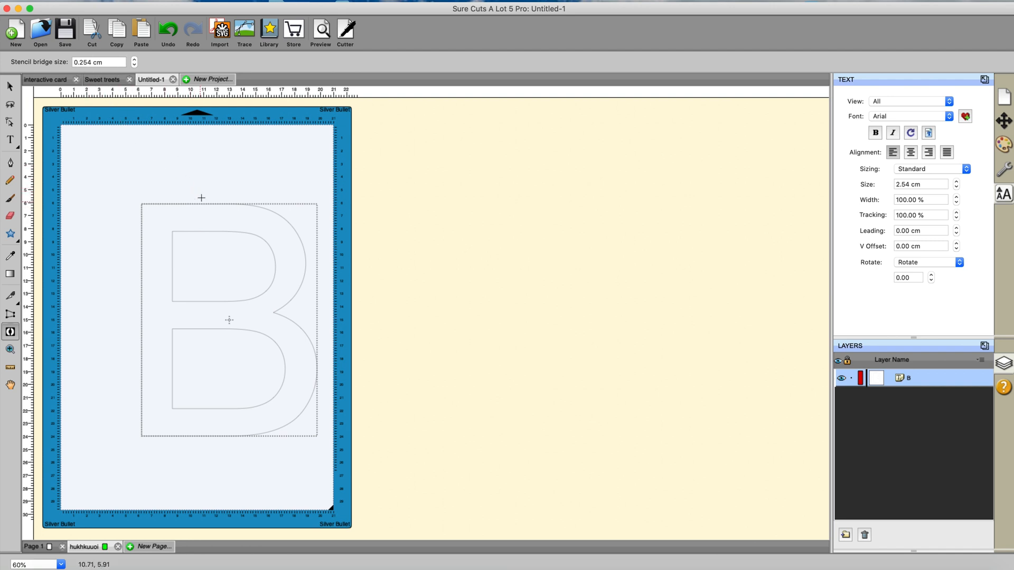
drag(202, 187, 221, 254)
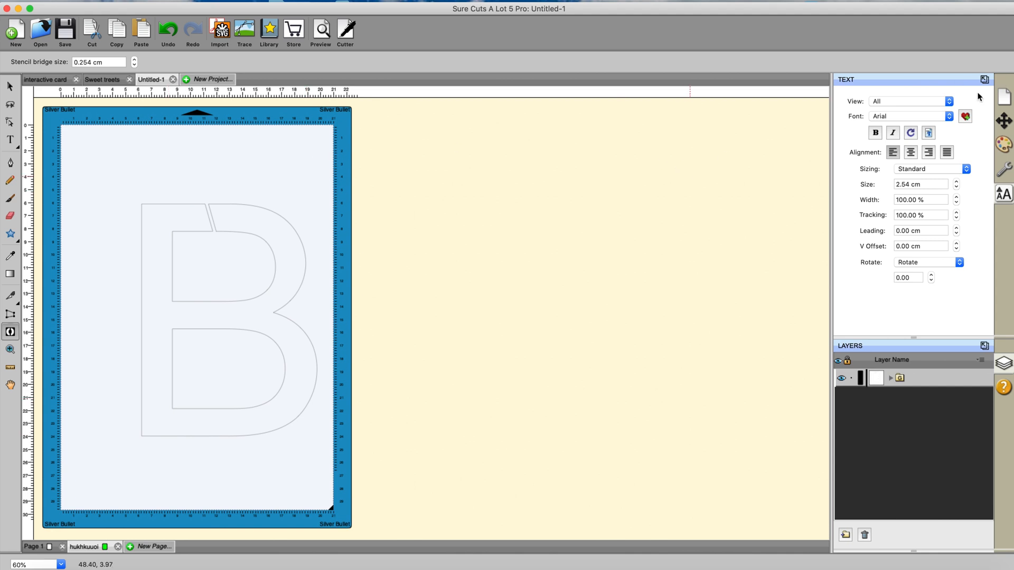
Check the document's orientation options and set a custom mat size of 21.01 × 29.69 cm.
click(1007, 95)
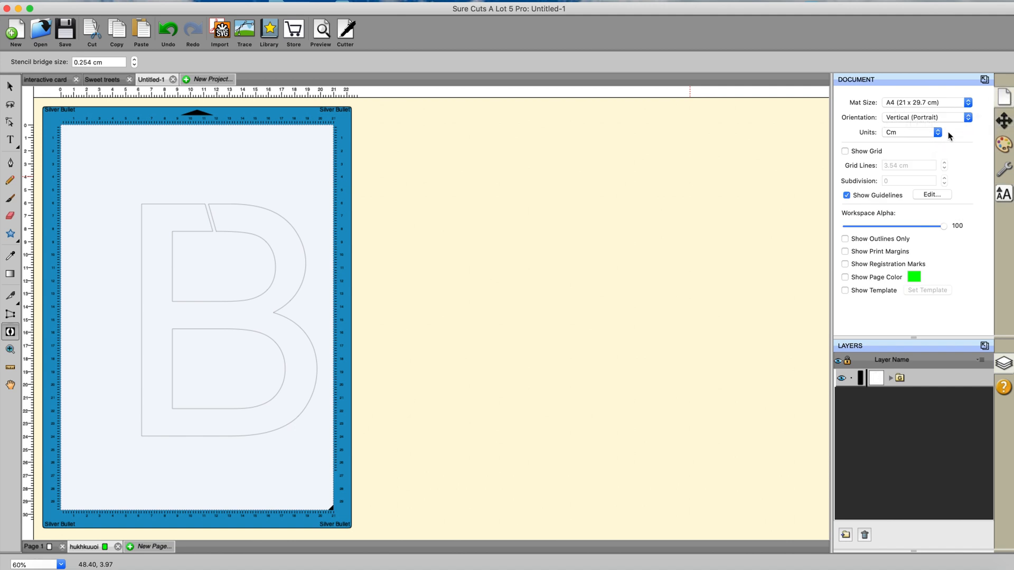
click(968, 121)
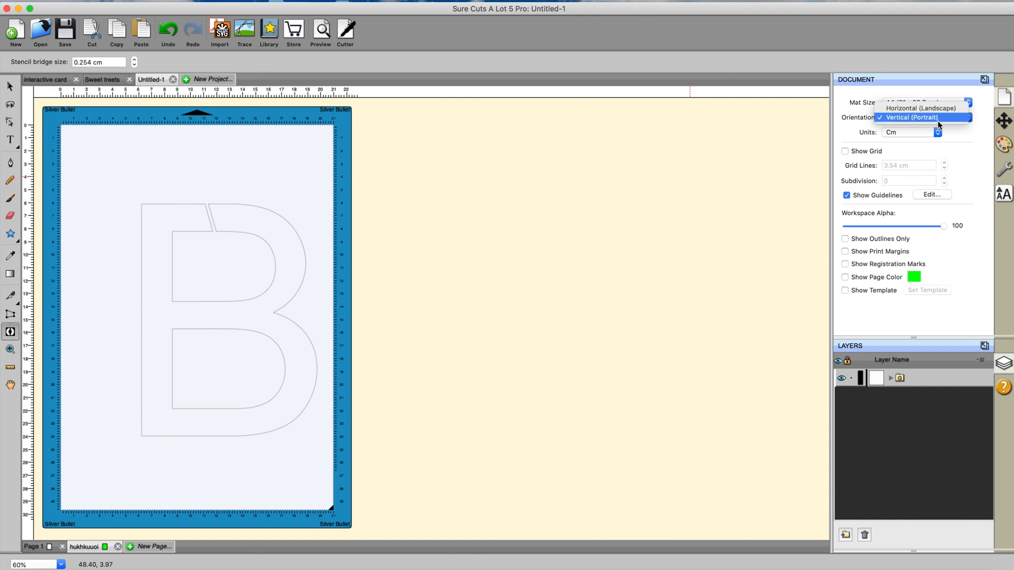
click(978, 151)
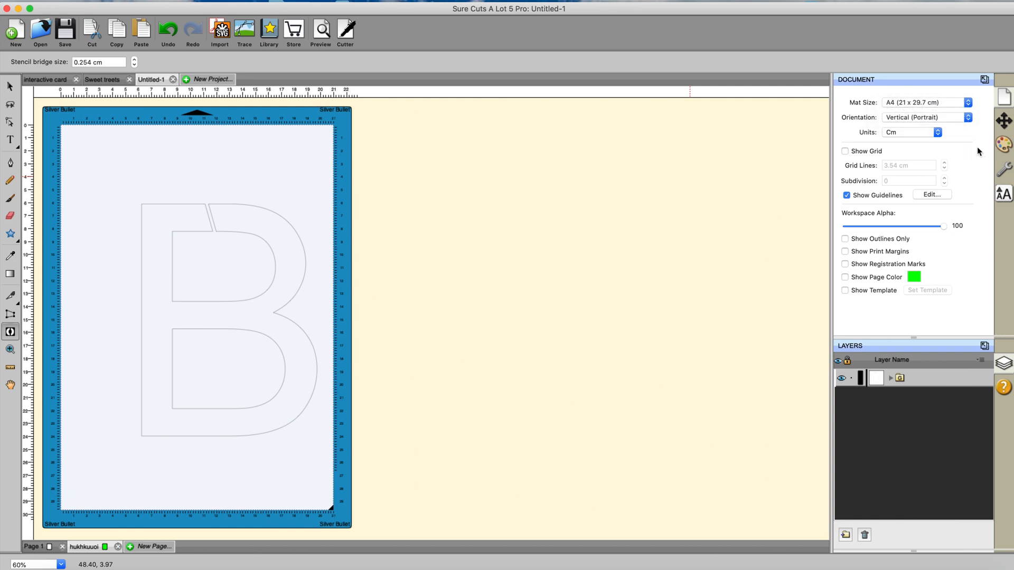
click(968, 104)
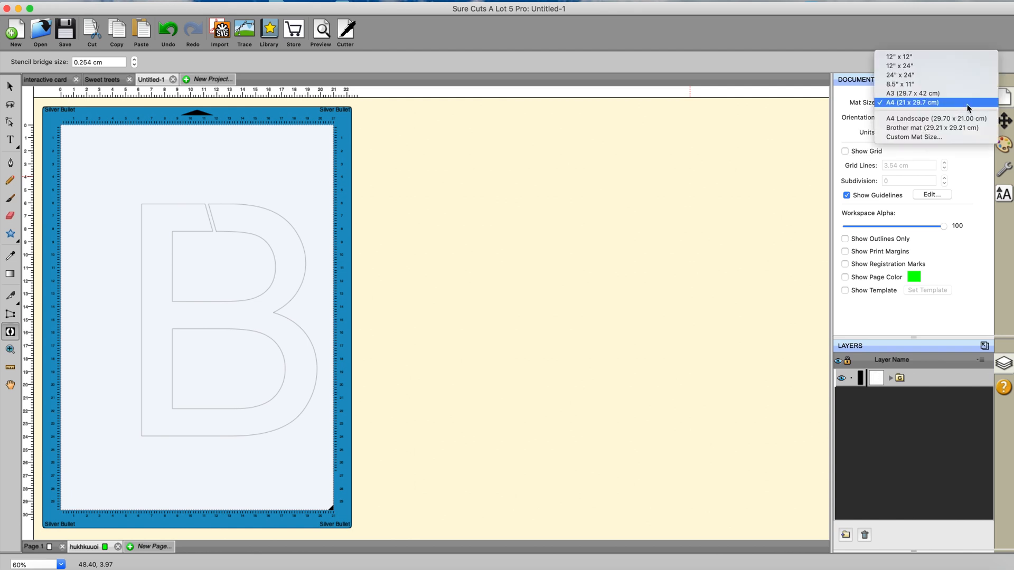
click(944, 138)
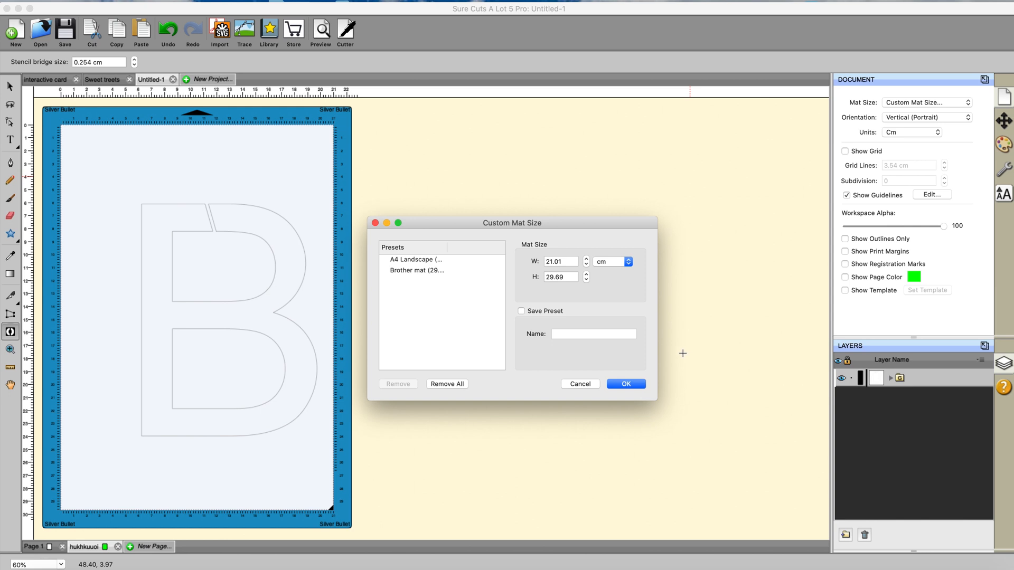
key(Return)
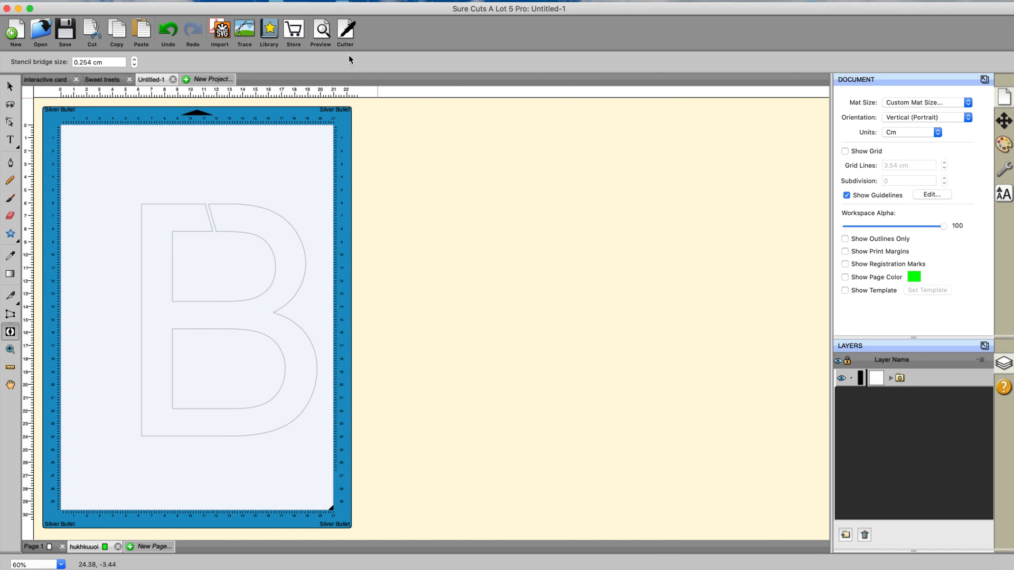
Review the Silver Bullet cut settings and the cutter brands that can be added in Manage My Cutters, without changing anything.
click(350, 32)
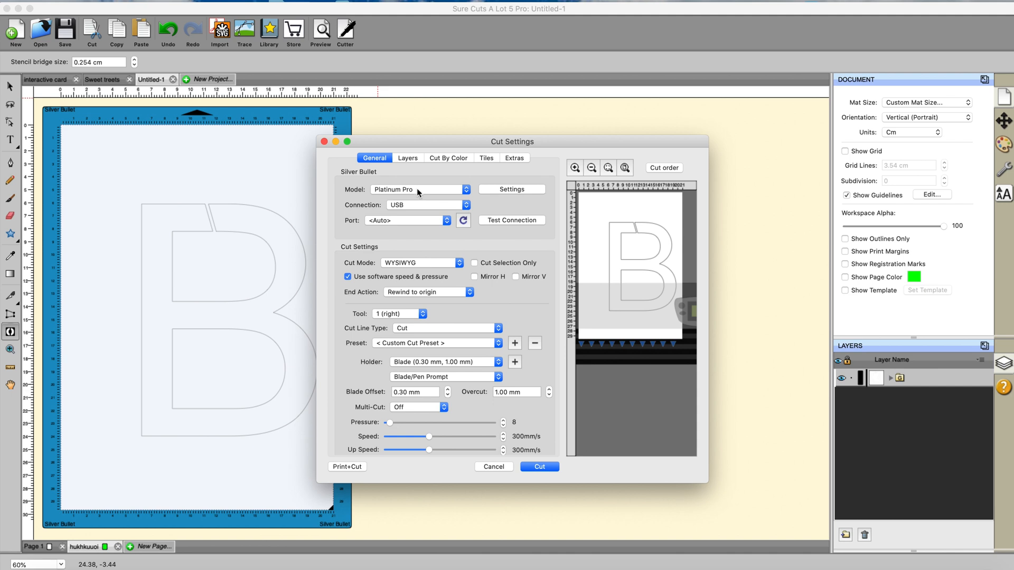
click(325, 141)
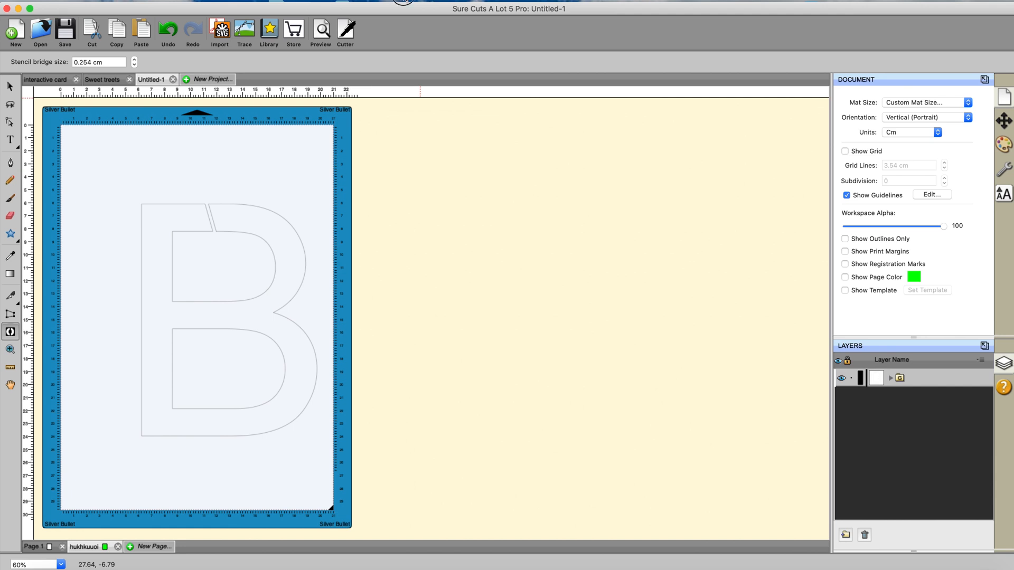
click(406, 1)
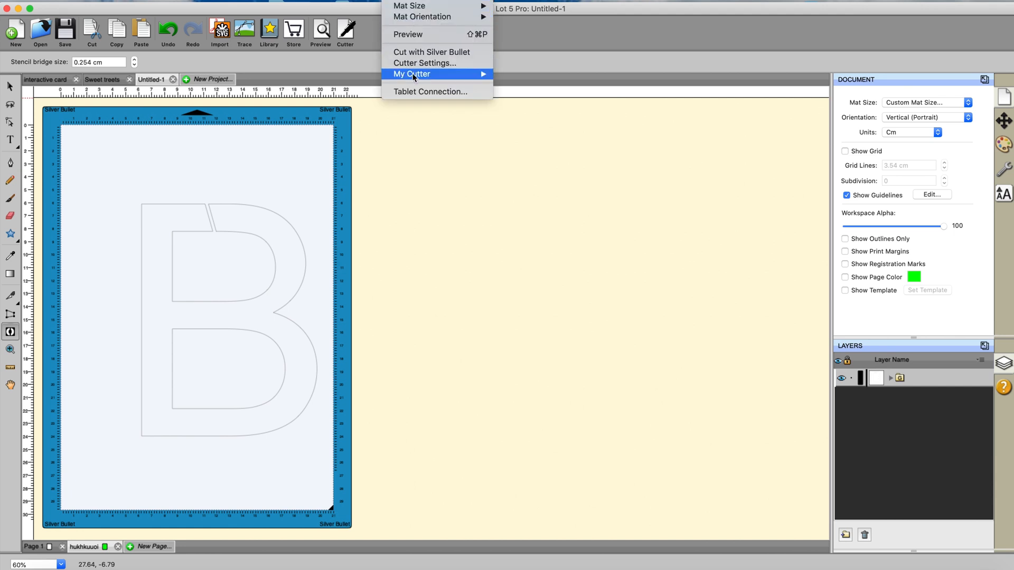
mouse_move(423, 74)
click(523, 74)
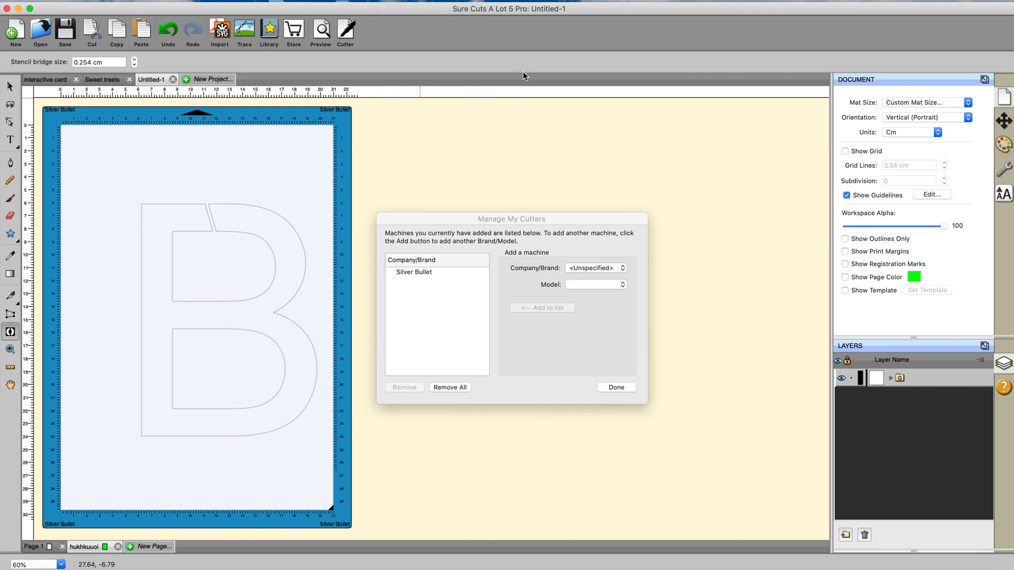
click(623, 271)
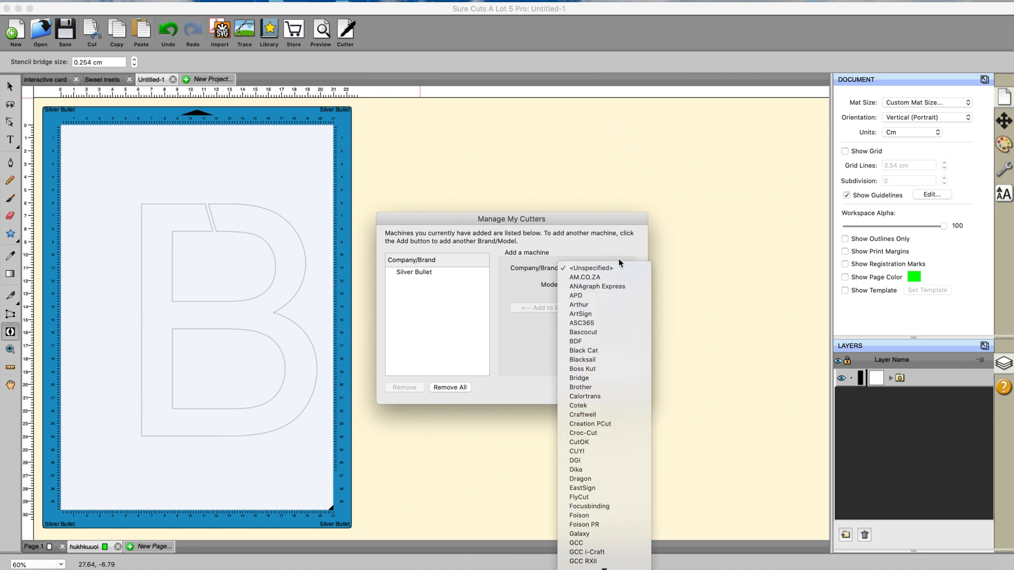
click(690, 251)
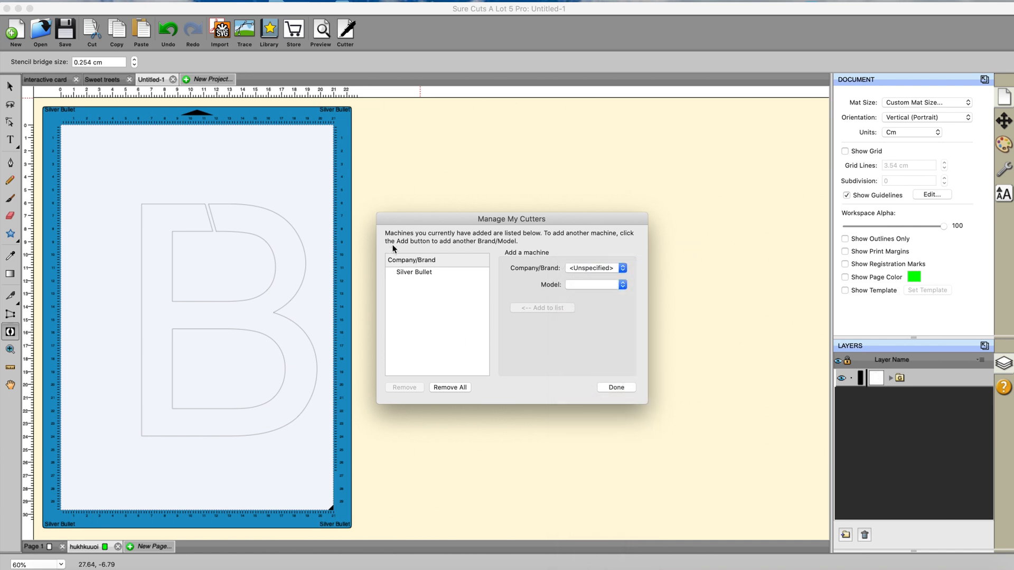
click(616, 388)
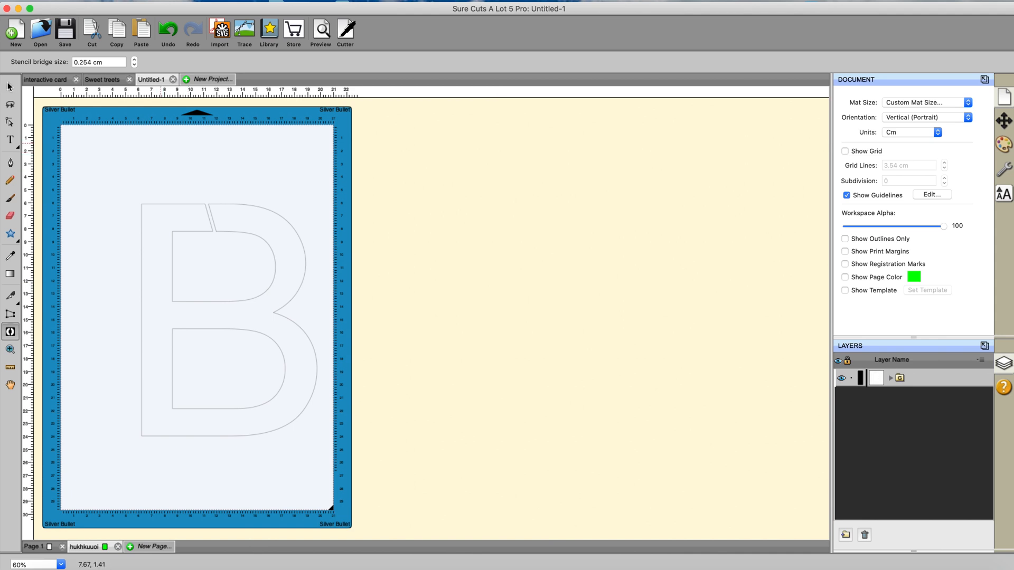
Select the stencil letter B and review its available cut line types, keeping Cut.
click(9, 87)
drag(102, 194, 388, 453)
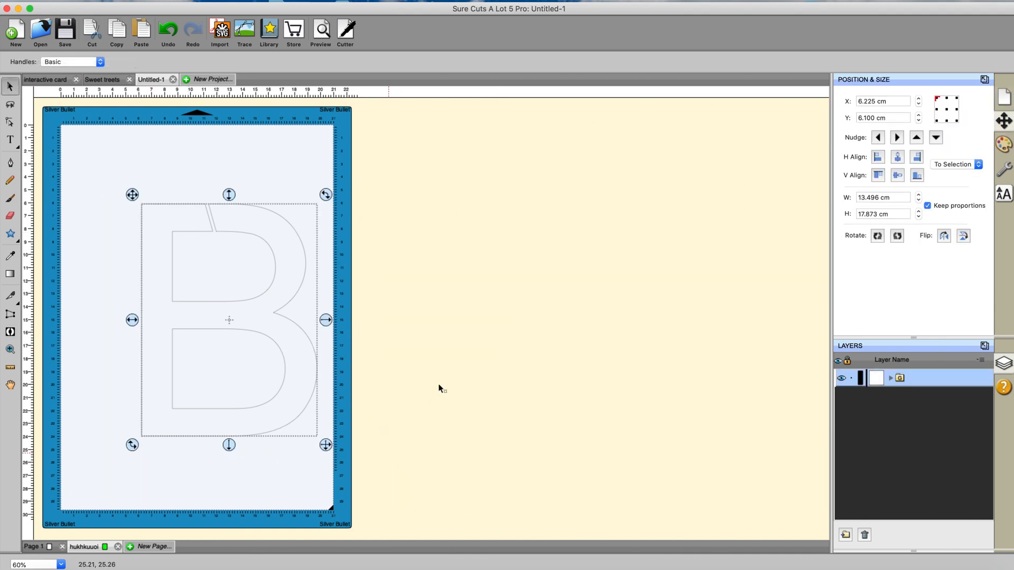
click(1004, 170)
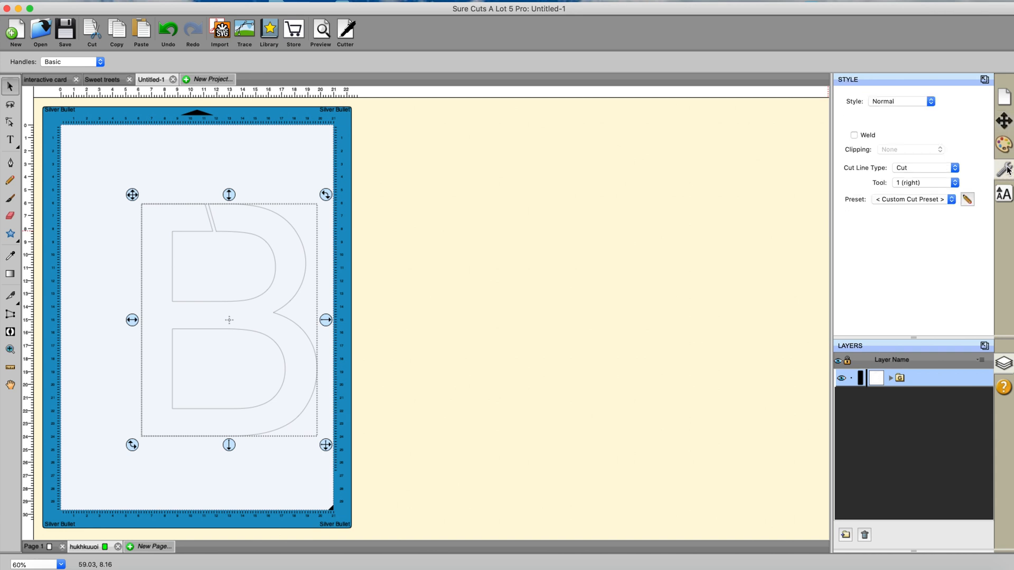
click(955, 169)
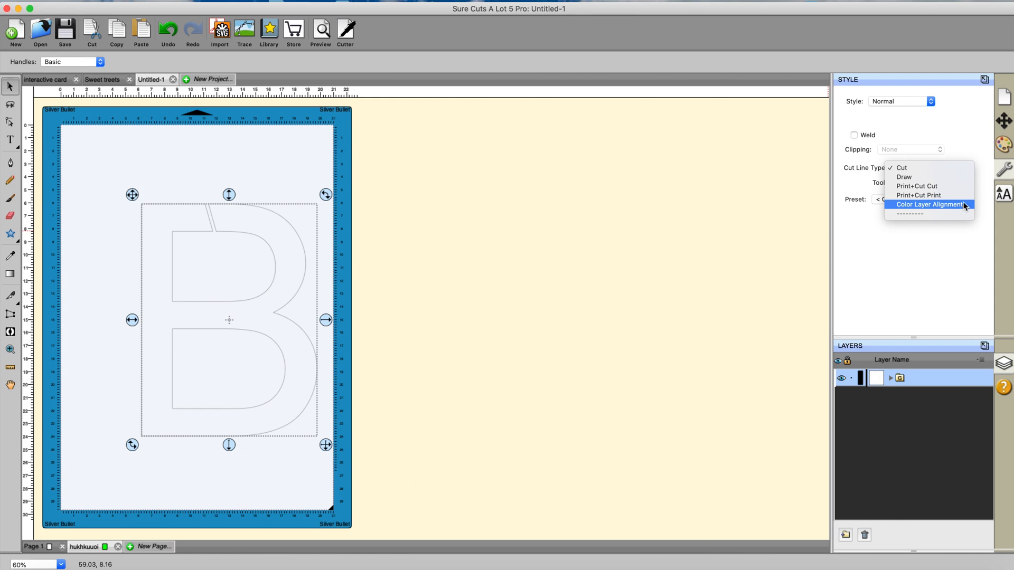
click(717, 240)
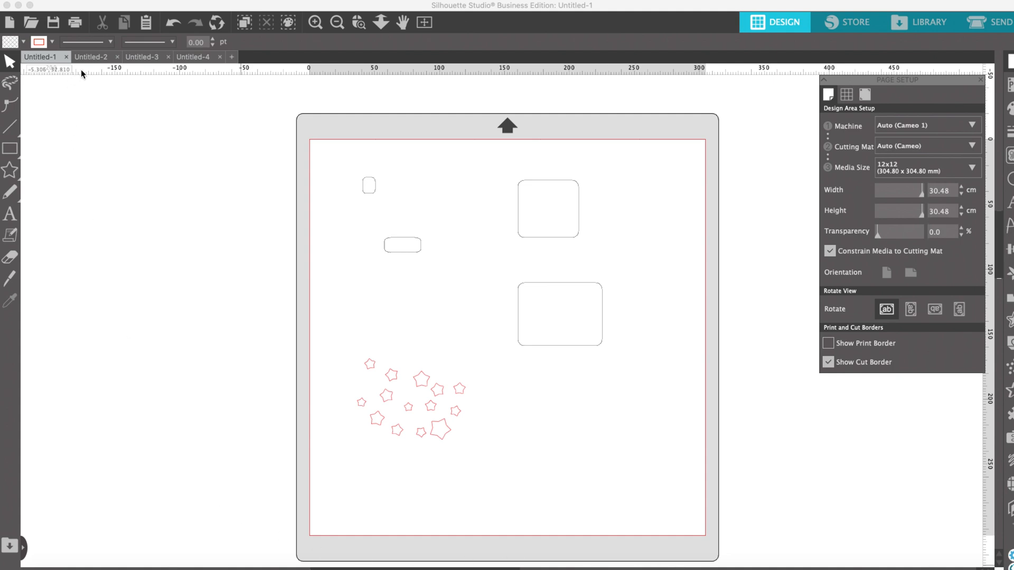
In Silhouette Studio, close the empty Untitled-4 document and return to the Untitled-1 design with the stars.
click(220, 59)
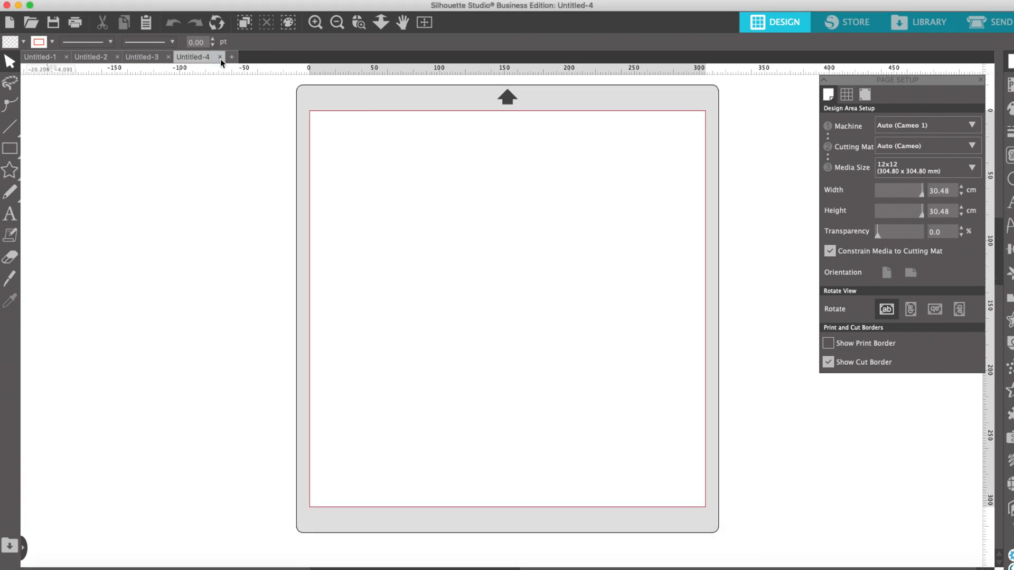
click(181, 57)
click(220, 57)
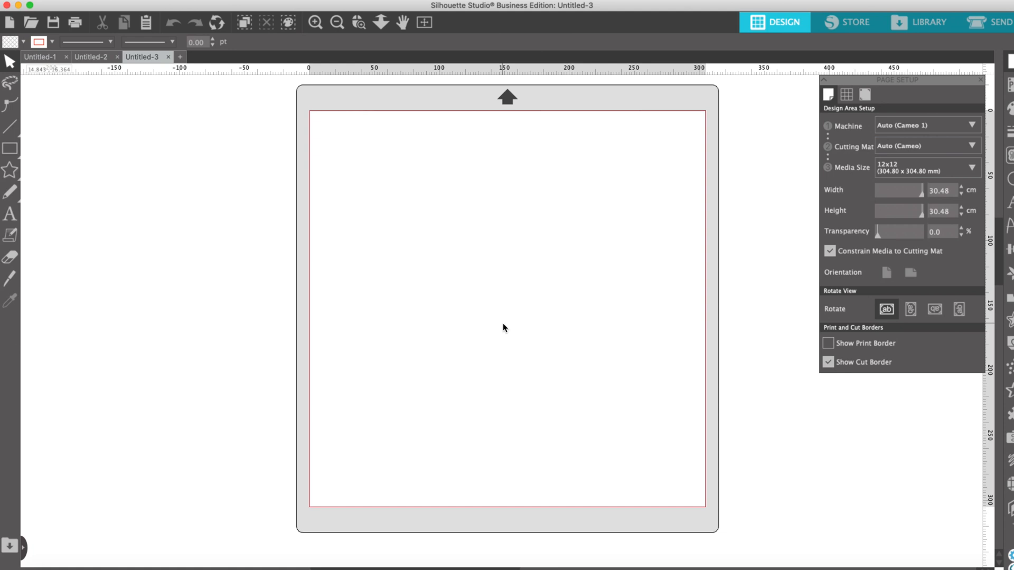
click(42, 56)
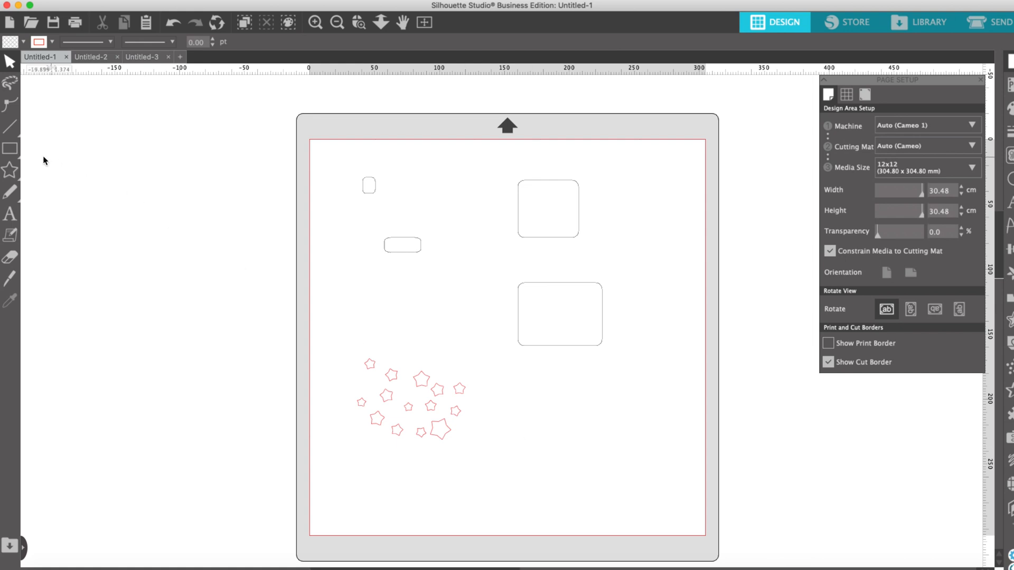
Draw a Christmas tree shape about 6.9 × 10.8 cm below the larger rounded rectangle.
click(10, 170)
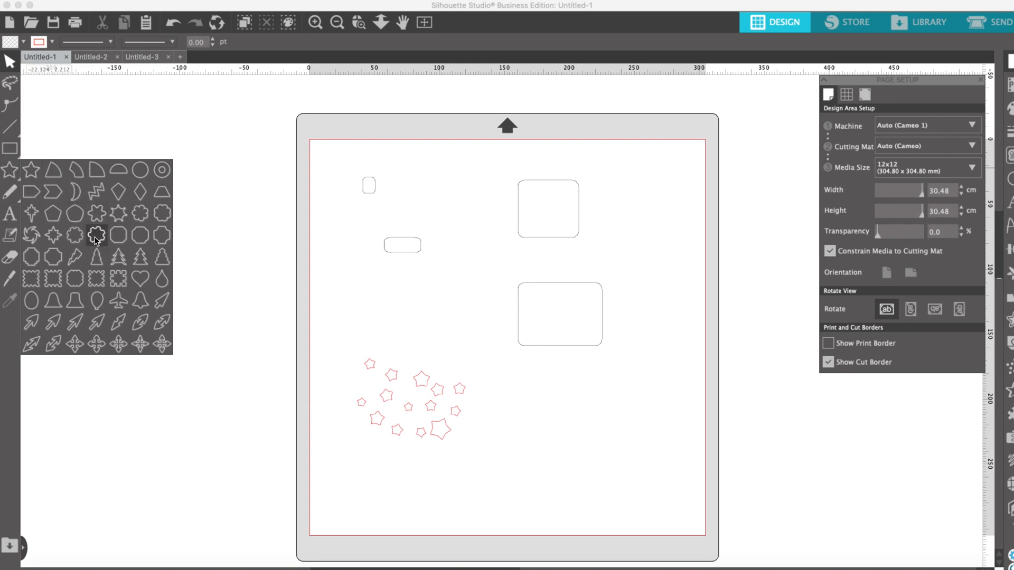
click(144, 258)
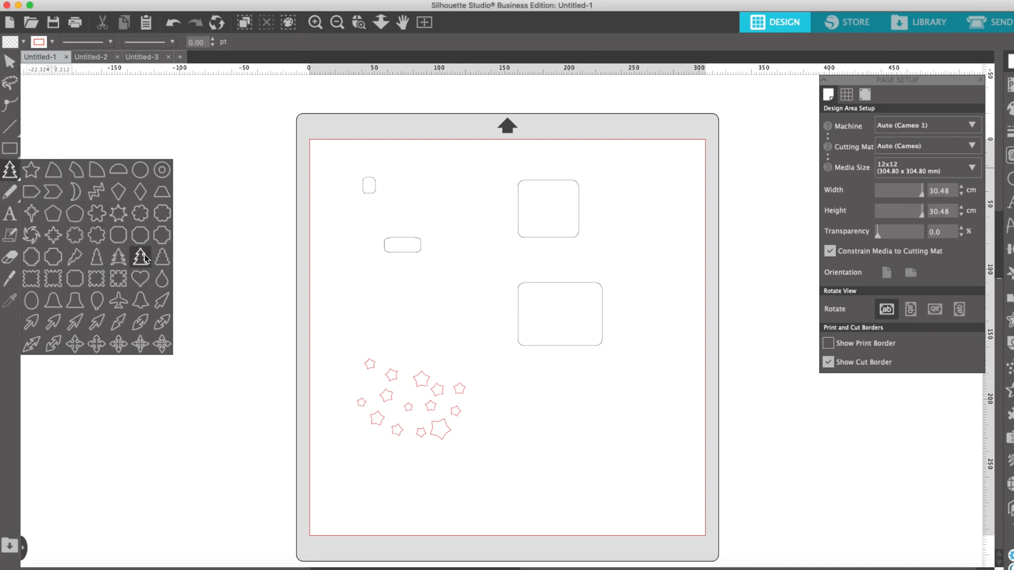
drag(552, 386, 555, 526)
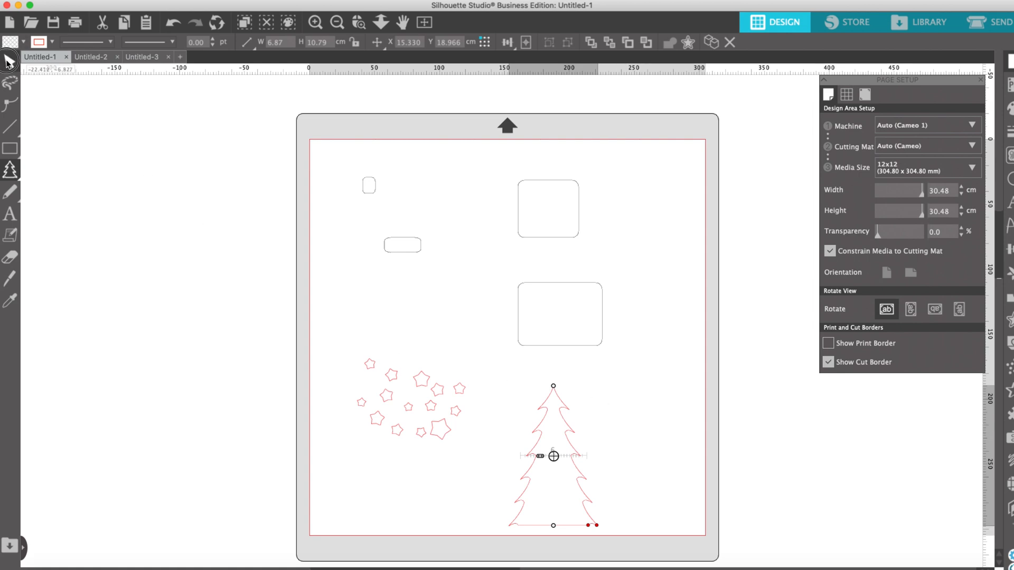
Convert the Christmas tree into a pop-up with a 10% base width and a 0.100 cm dash pitch.
click(9, 62)
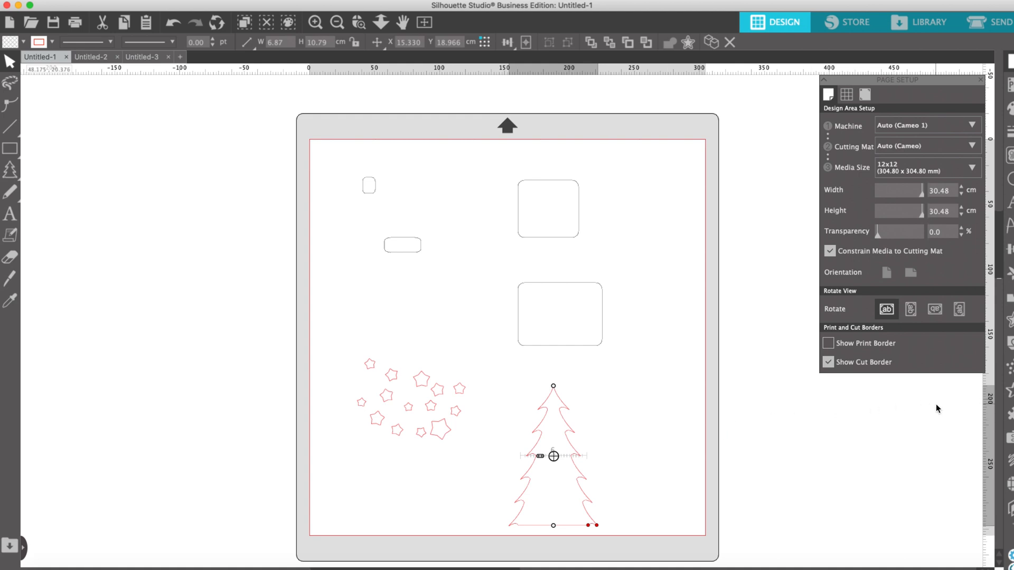
click(1010, 345)
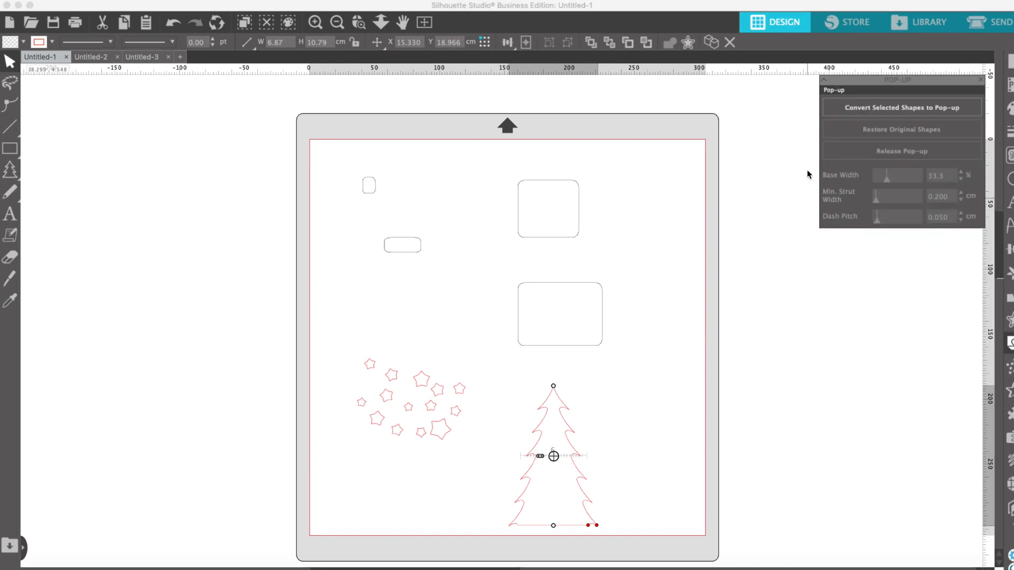
click(851, 108)
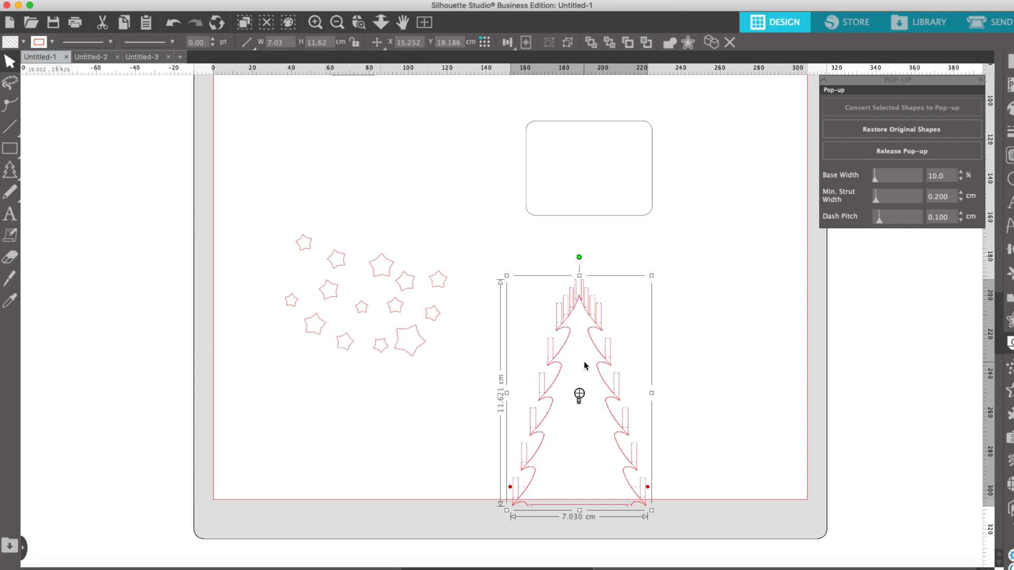
Delete the pop-up Christmas tree from the design.
click(693, 372)
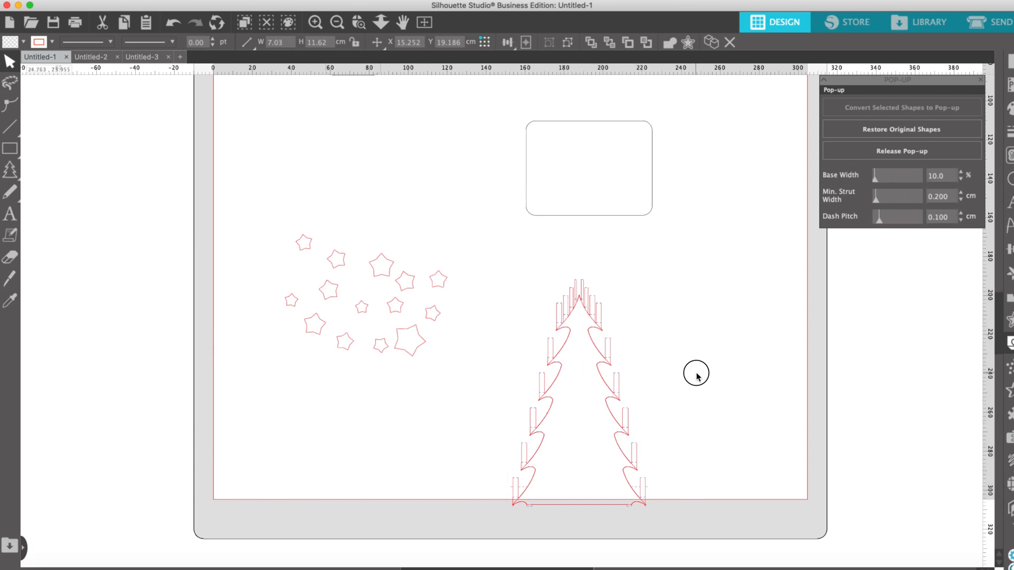
click(601, 357)
key(Delete)
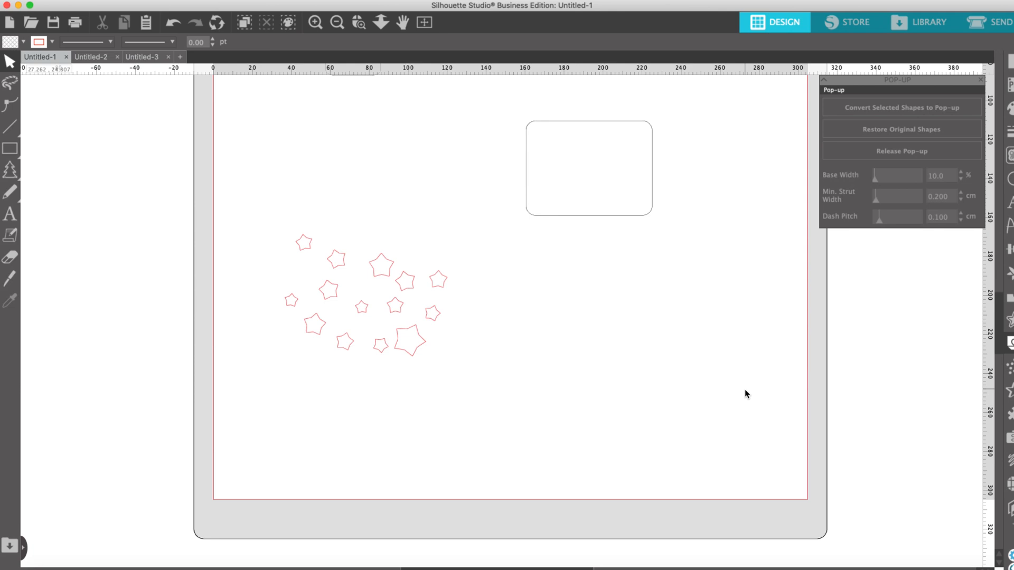
Turn the larger rounded rectangle above the deleted tree's spot into a jigsaw puzzle.
click(631, 218)
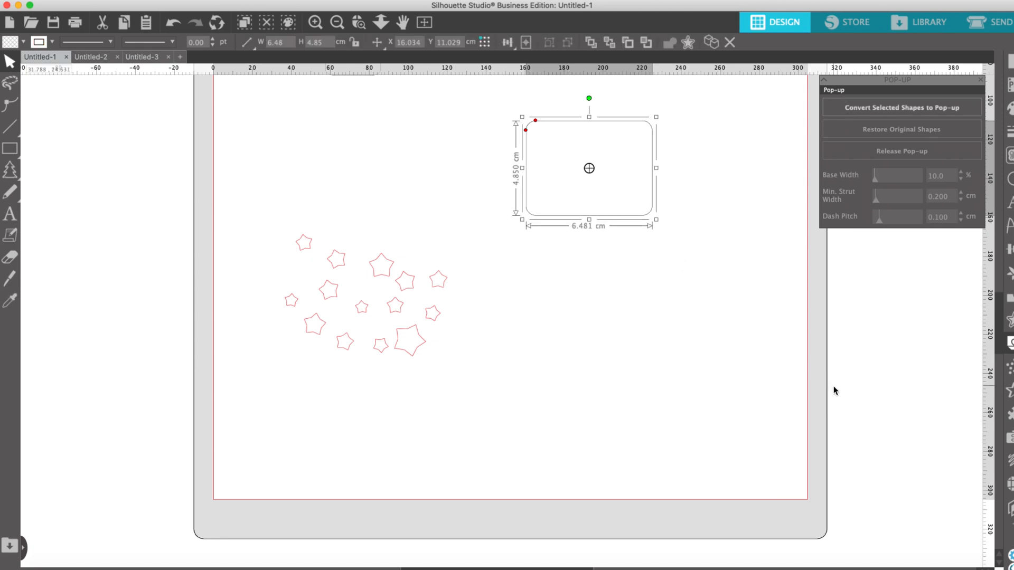
click(1009, 414)
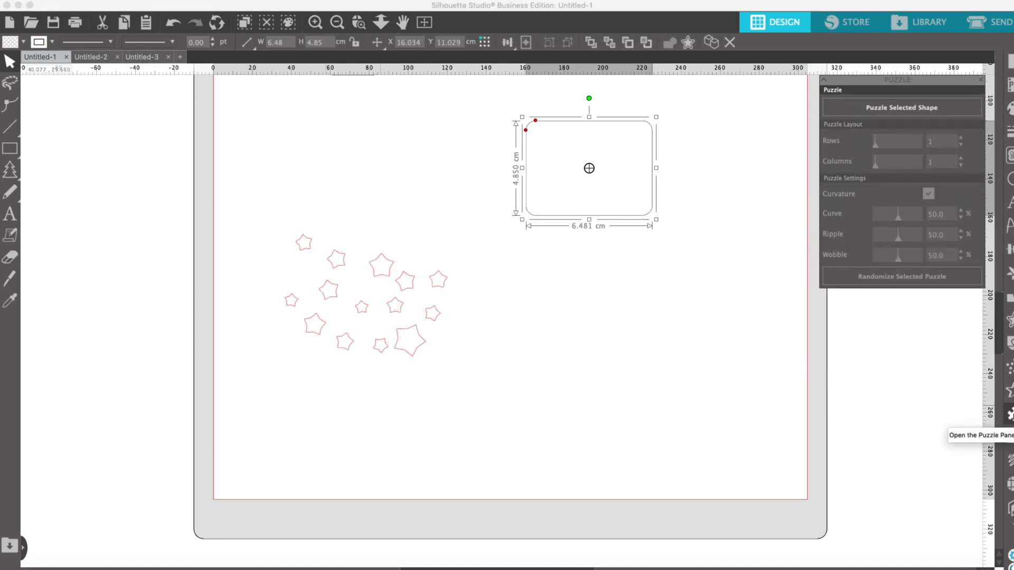
click(889, 110)
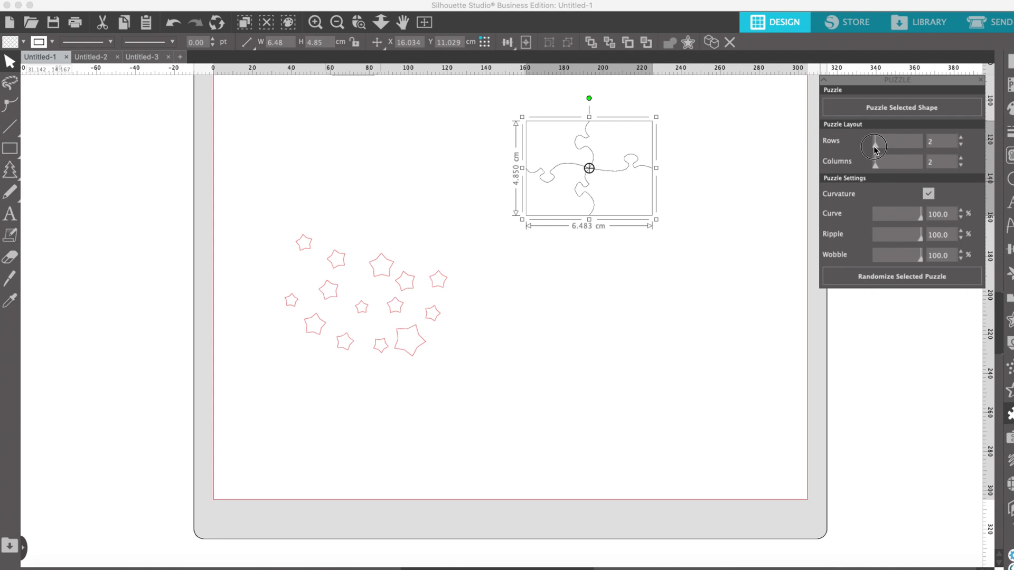
Lay out the puzzle with 4 rows and 5 columns, a 35% curve, and 0% ripple and wobble.
click(961, 157)
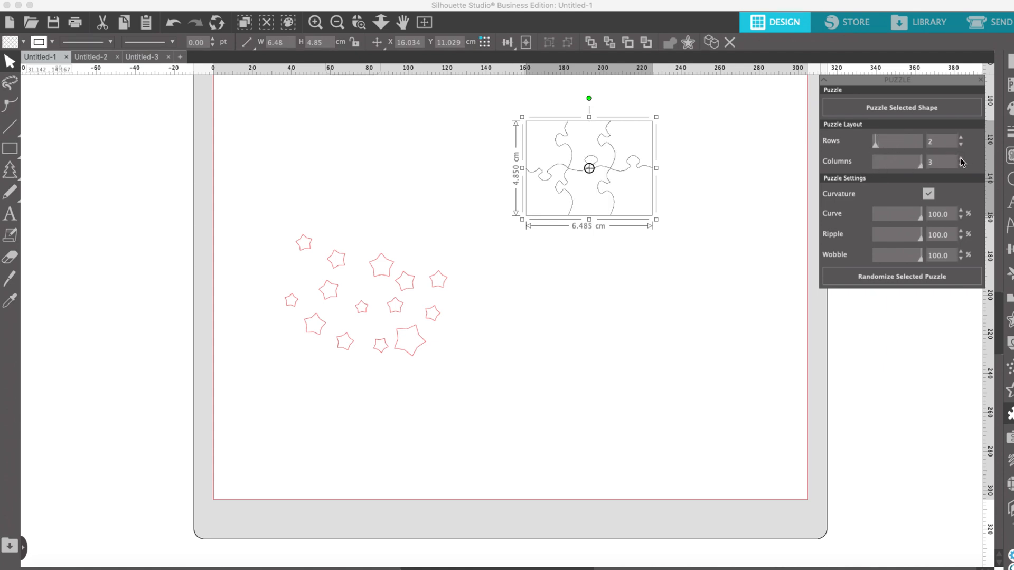
click(961, 138)
click(961, 139)
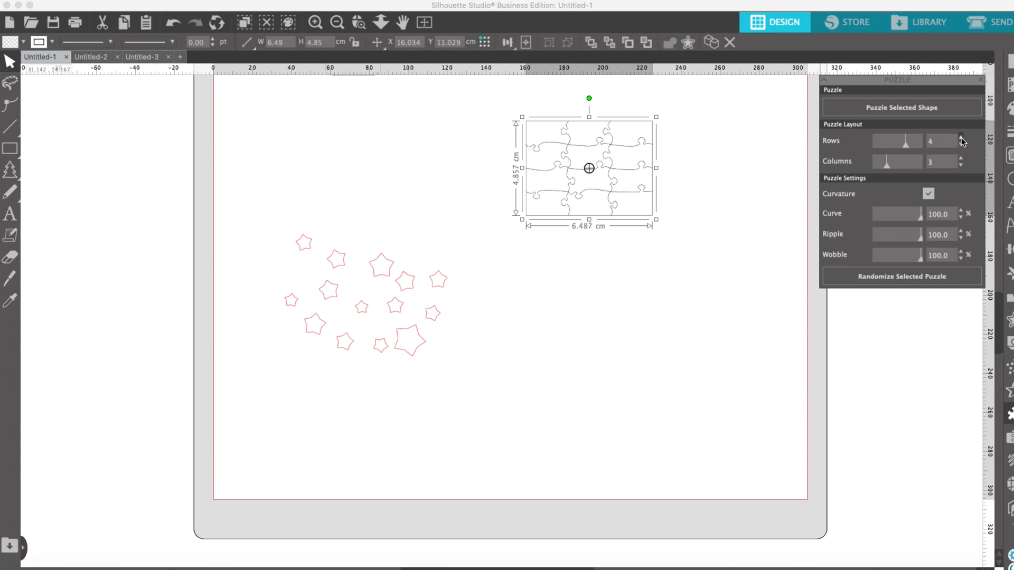
click(960, 157)
click(960, 158)
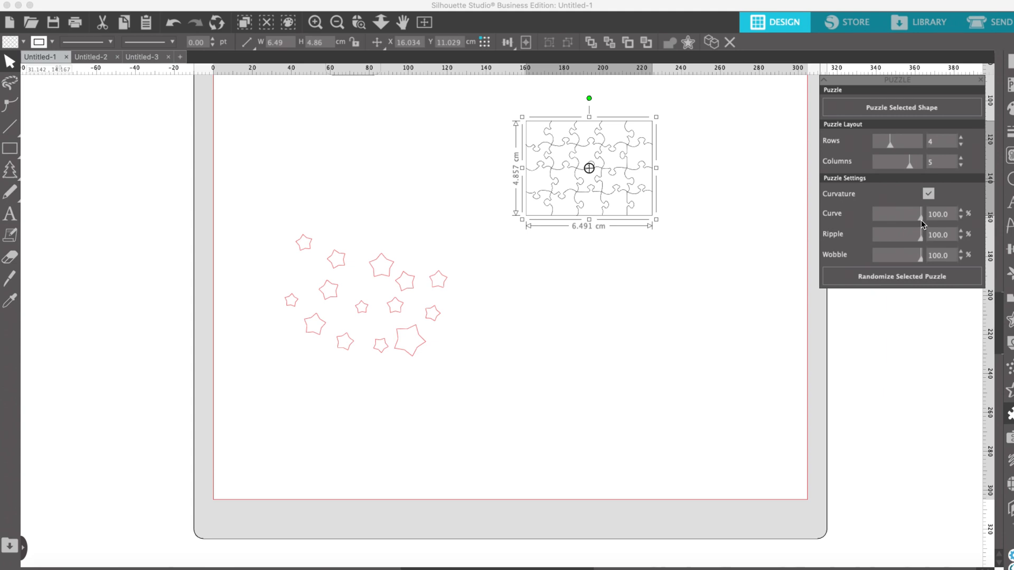
drag(921, 220, 875, 264)
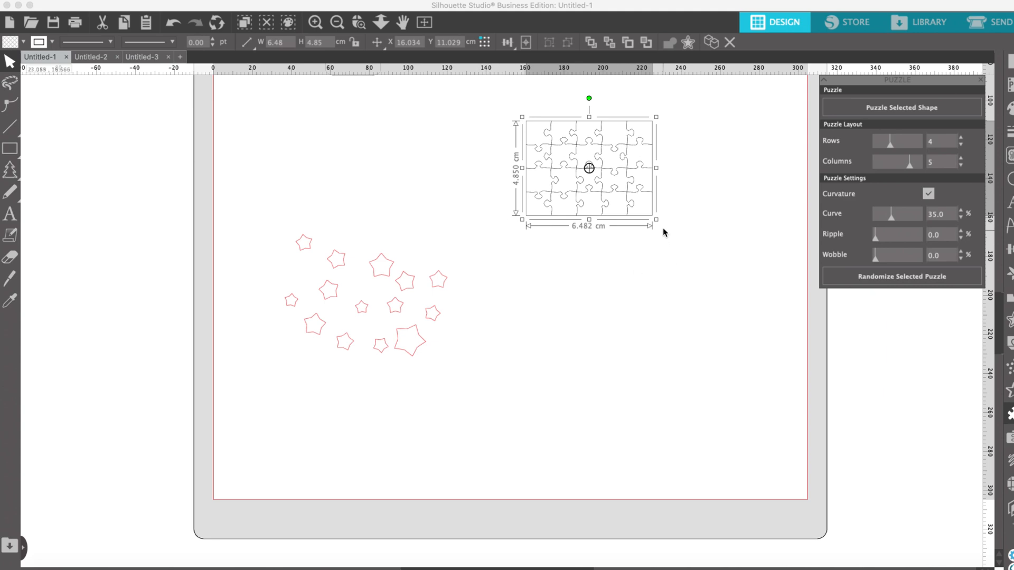
Delete the puzzle and draw a Christmas tree about 8.3 × 13.0 cm beside the stars.
key(Delete)
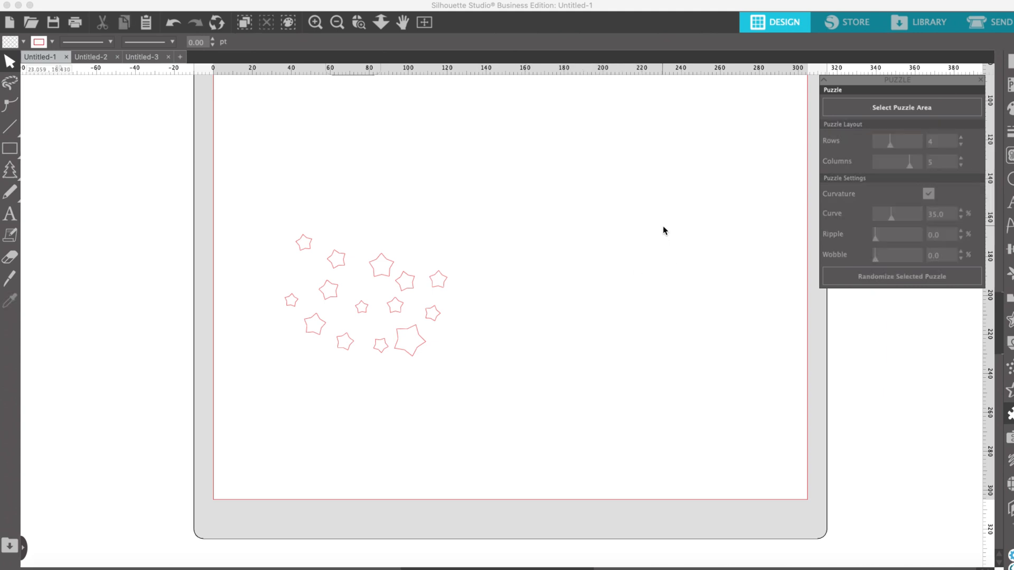
click(10, 171)
drag(573, 166, 578, 419)
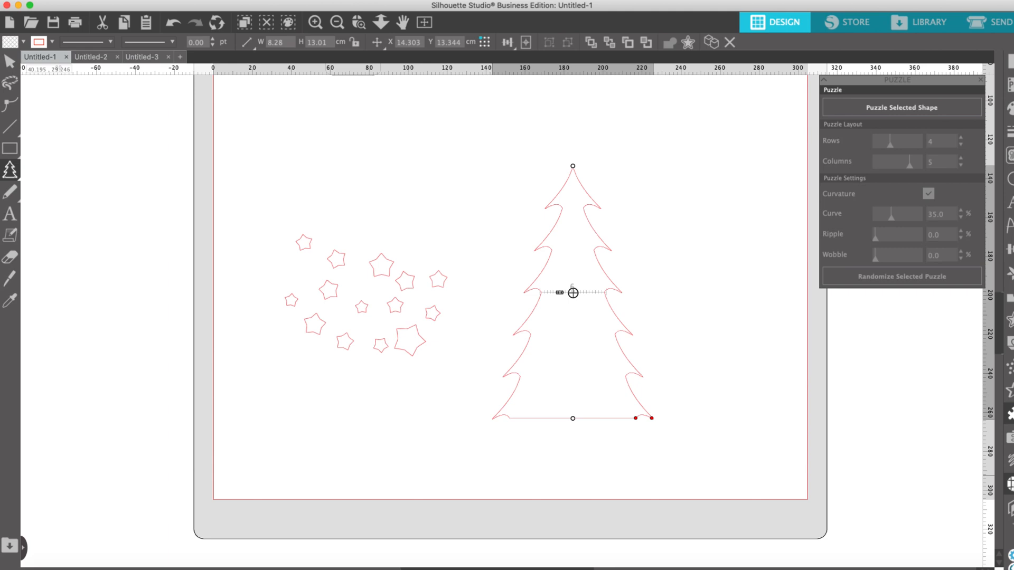
Turn the Christmas tree into rhinestones, trying the Edge and Linear Fill effects before applying the radial fill.
click(1010, 484)
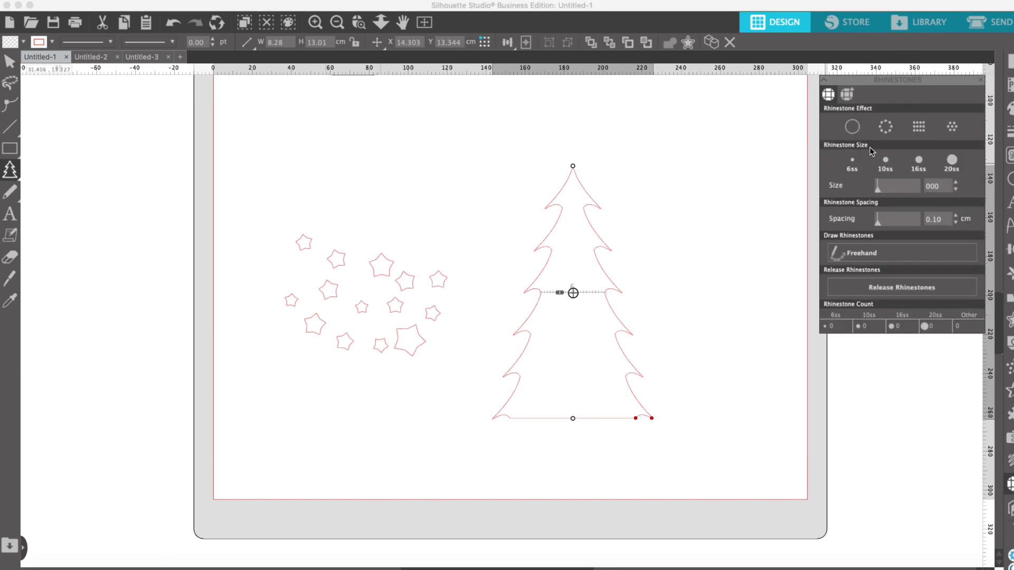
click(885, 132)
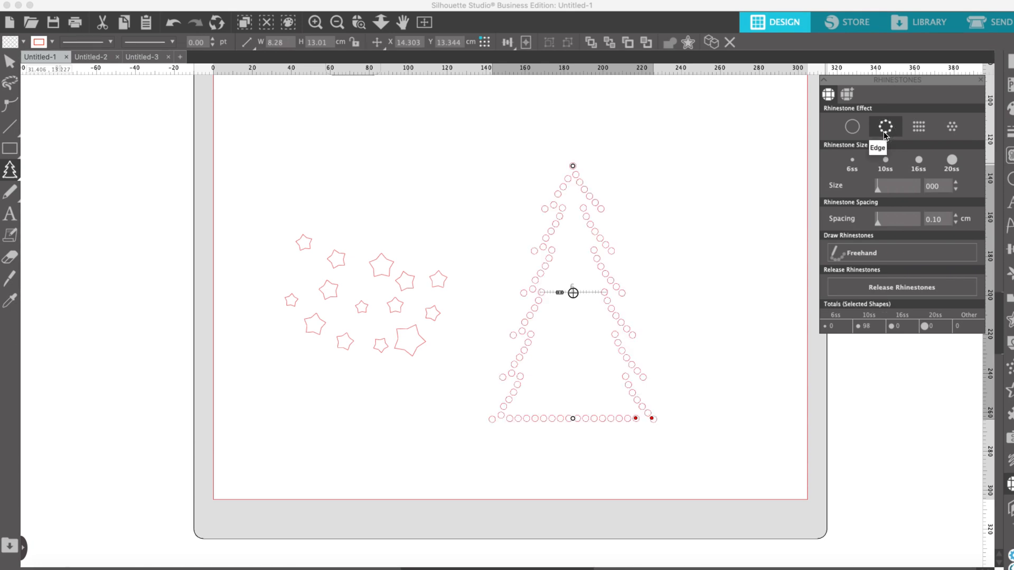
click(919, 128)
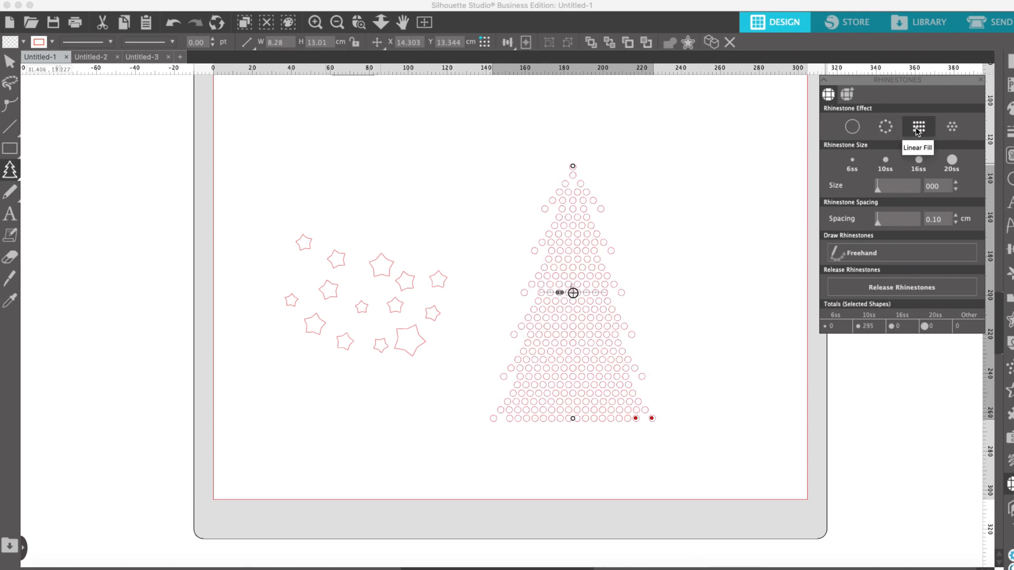
click(952, 129)
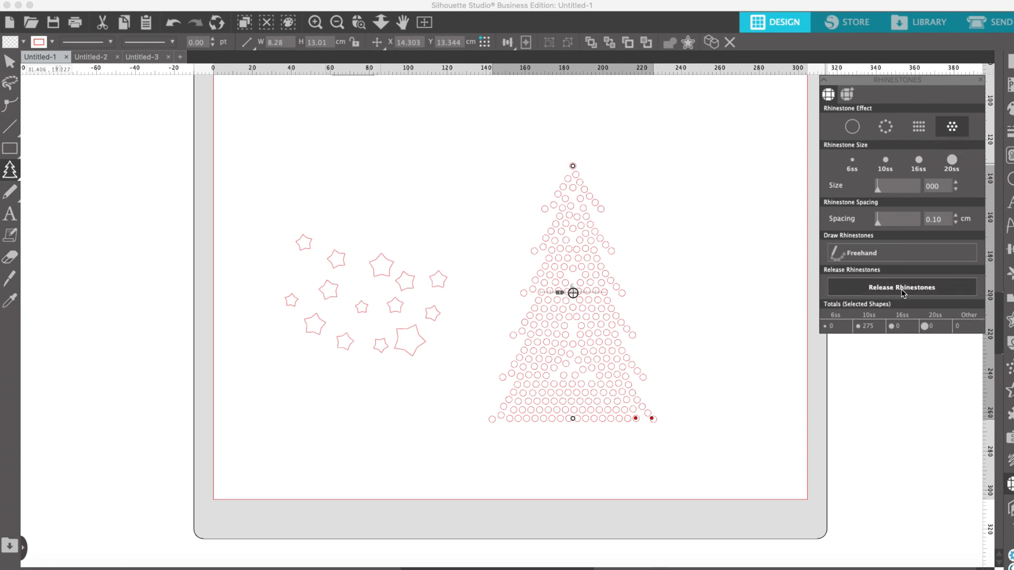
drag(645, 380, 659, 379)
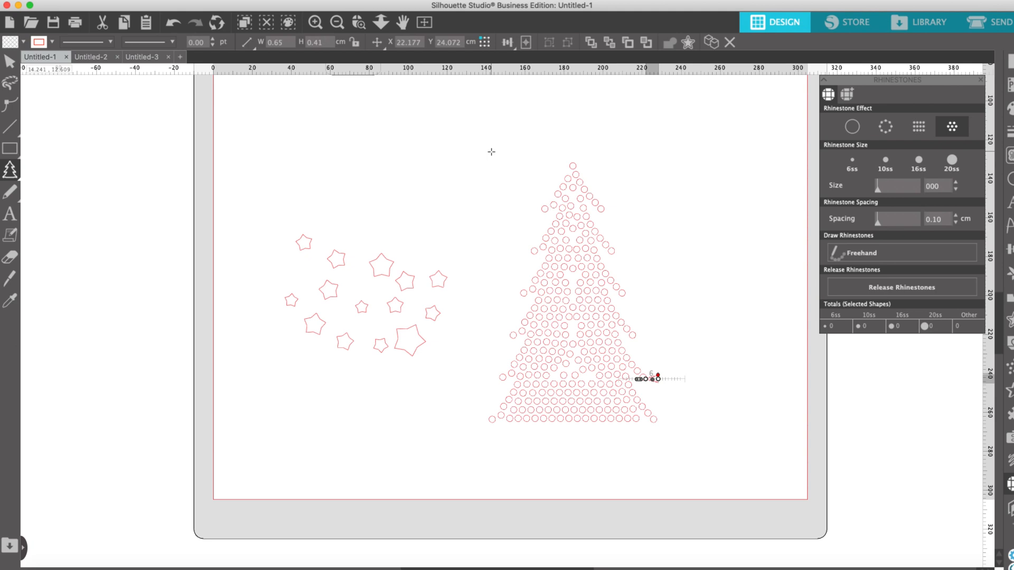
Select the small wide rounded rectangle and review the three sets of Replicate options without applying any.
scroll(416, 208, up, 2)
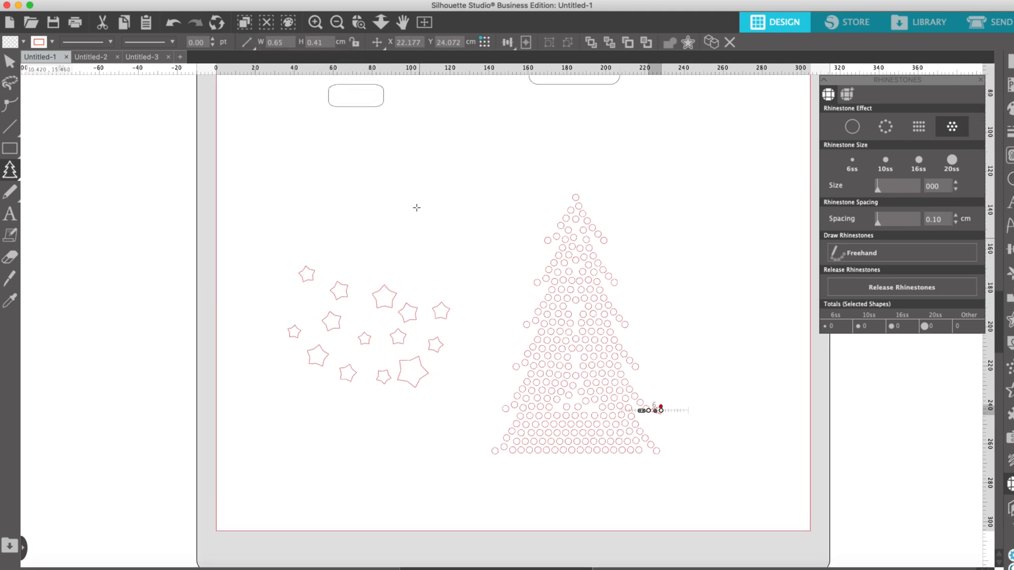
scroll(417, 208, up, 2)
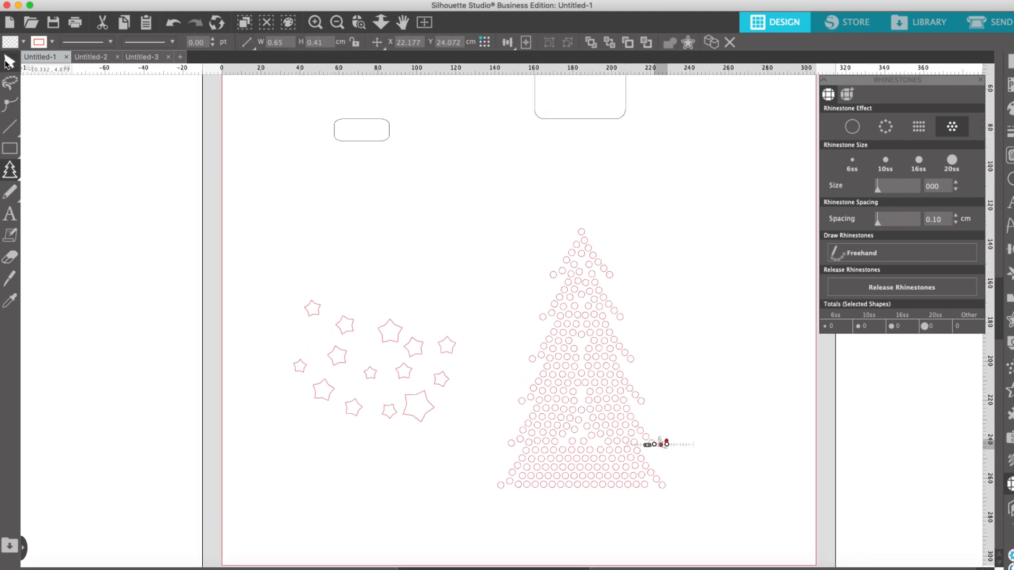
click(8, 63)
click(357, 138)
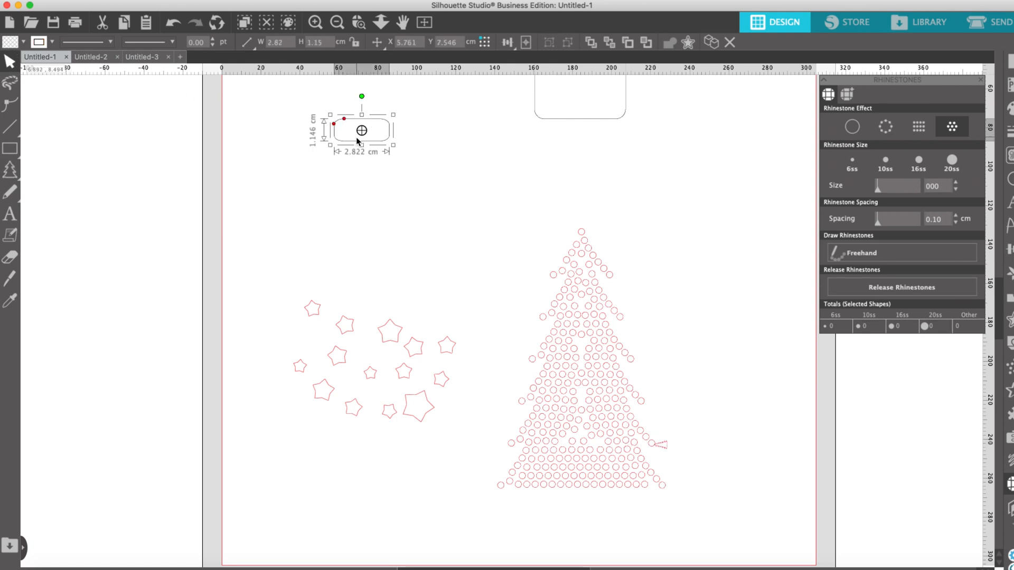
click(980, 80)
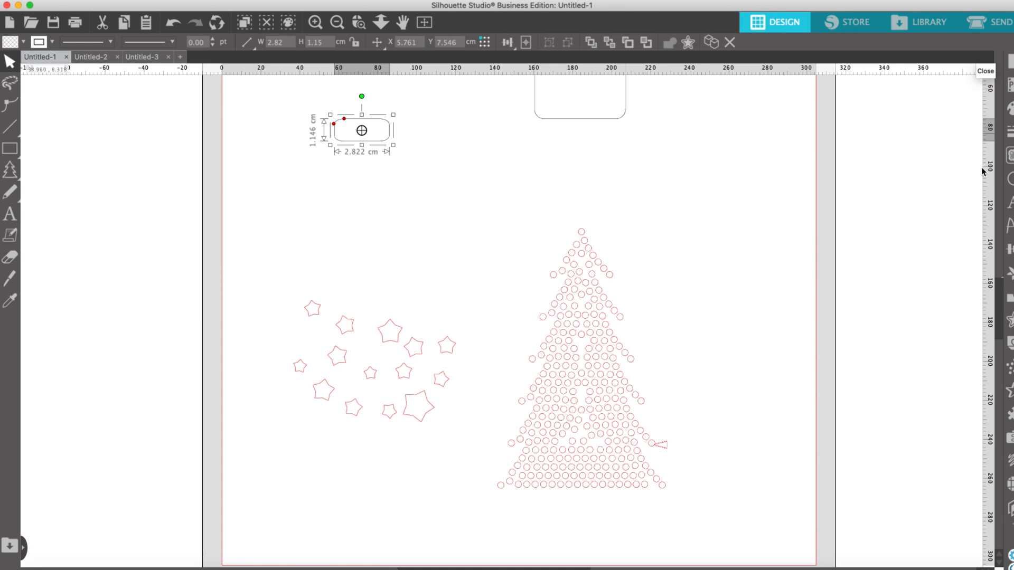
click(1009, 273)
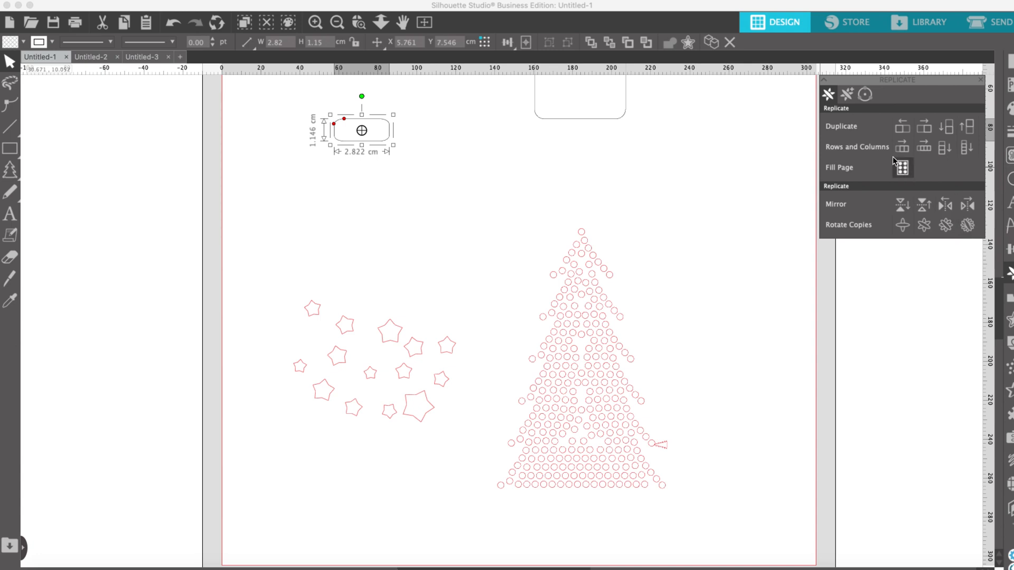
click(847, 96)
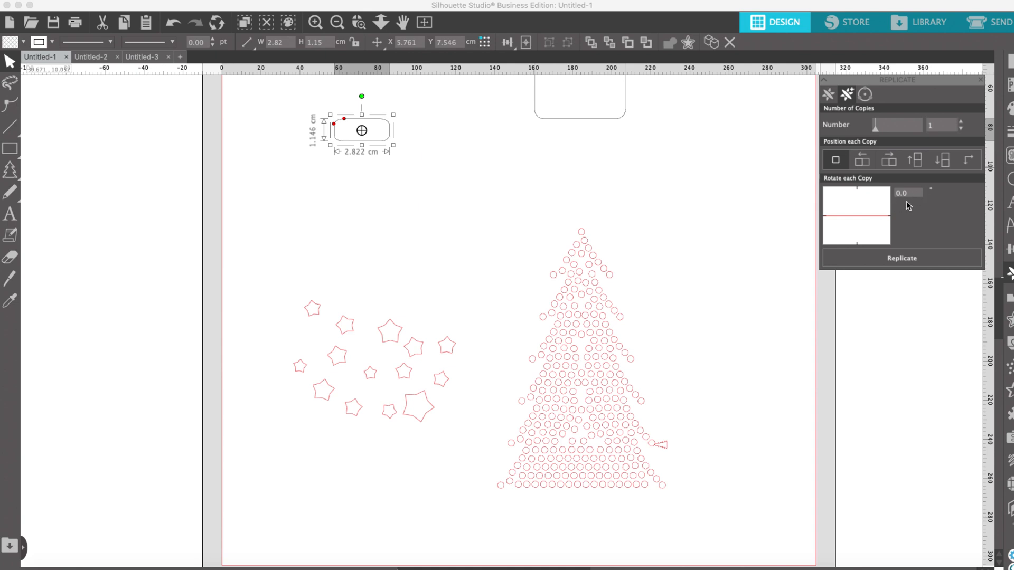
click(865, 95)
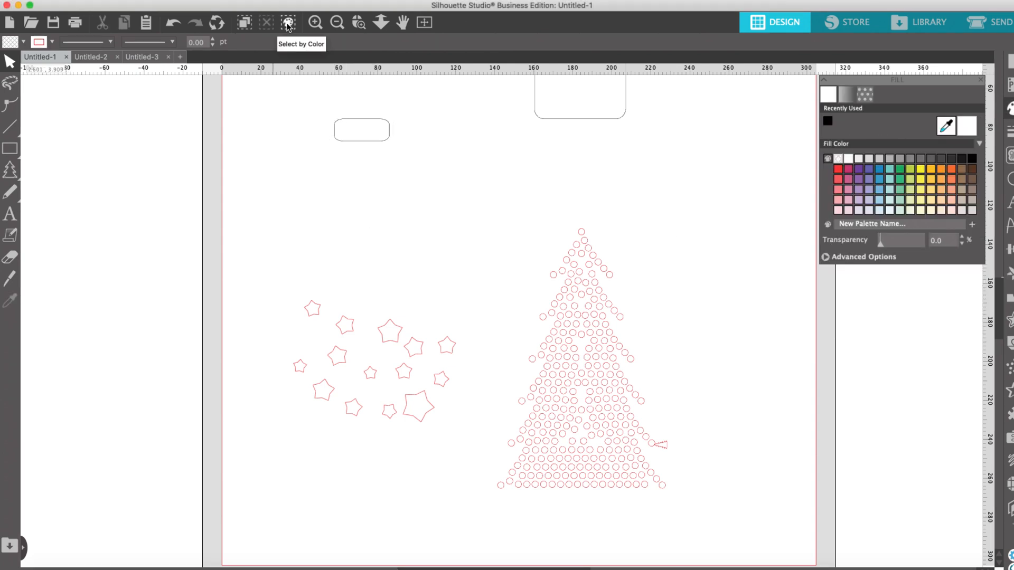
Use Select by Color to select the black-line shapes and the red-line shapes in turn, and clear the selection.
click(288, 22)
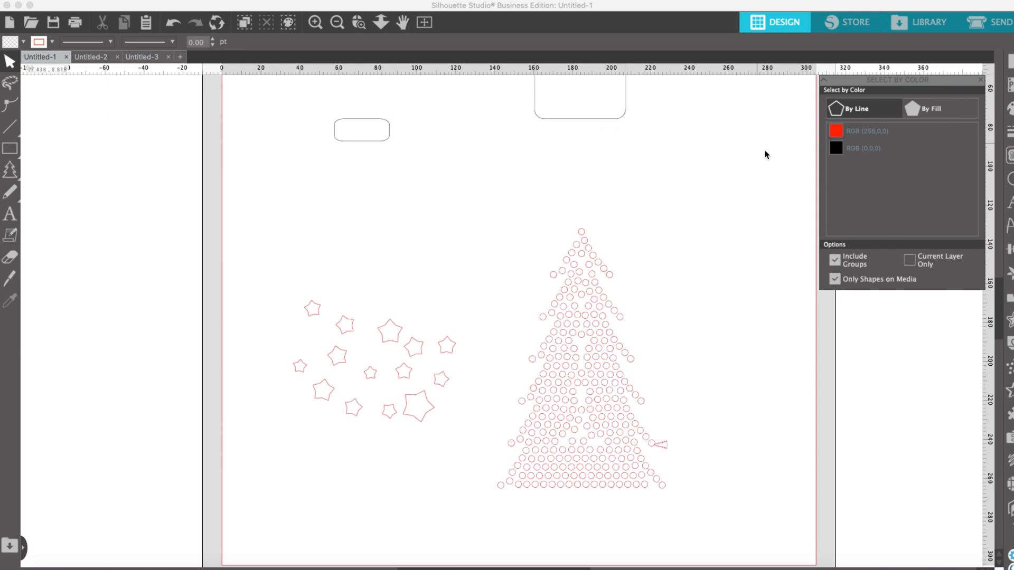
click(839, 156)
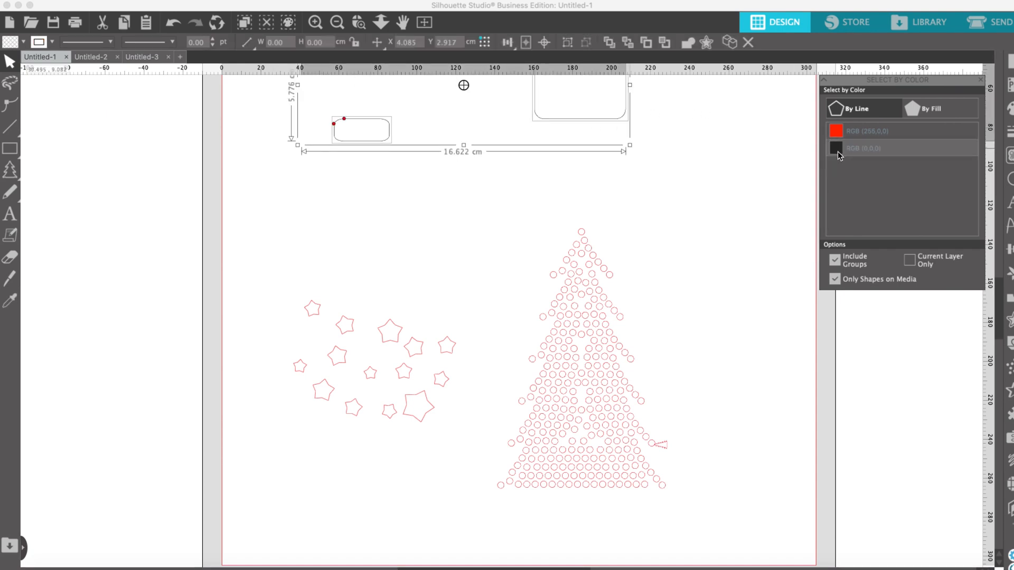
click(845, 132)
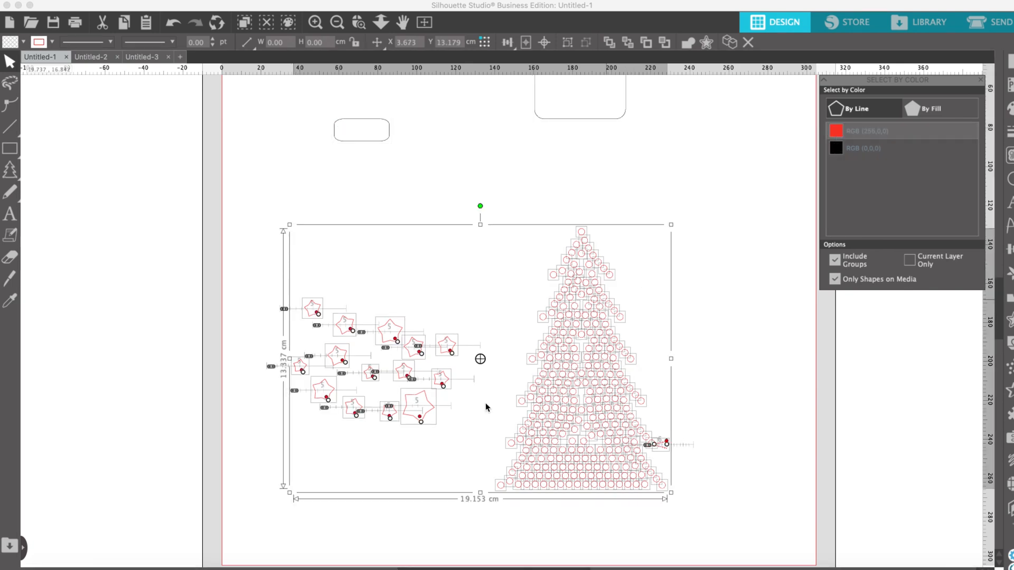
click(725, 303)
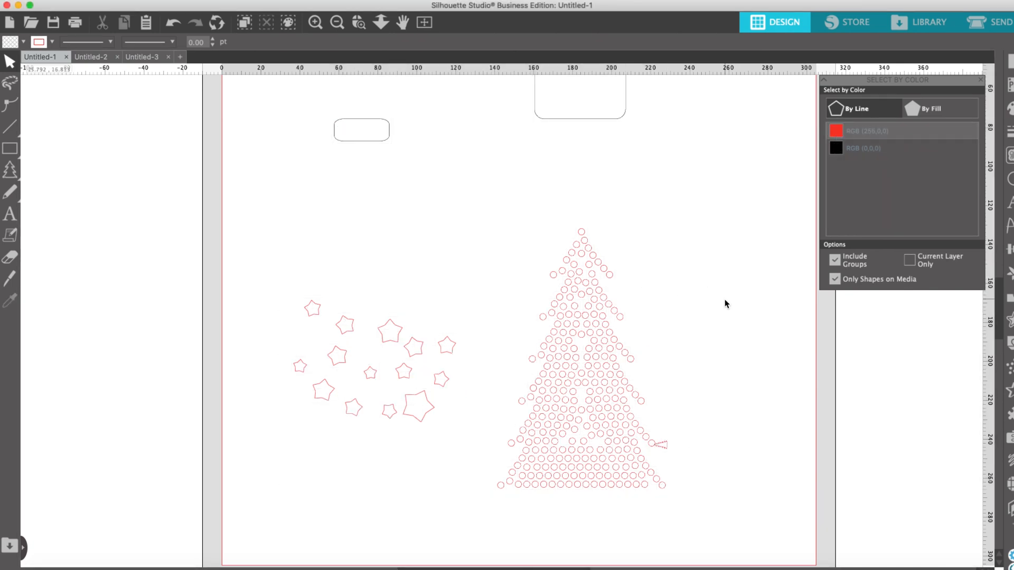
Move the large rounded square to just above the stars and set it as the boundary for nesting.
drag(600, 118, 463, 256)
click(464, 256)
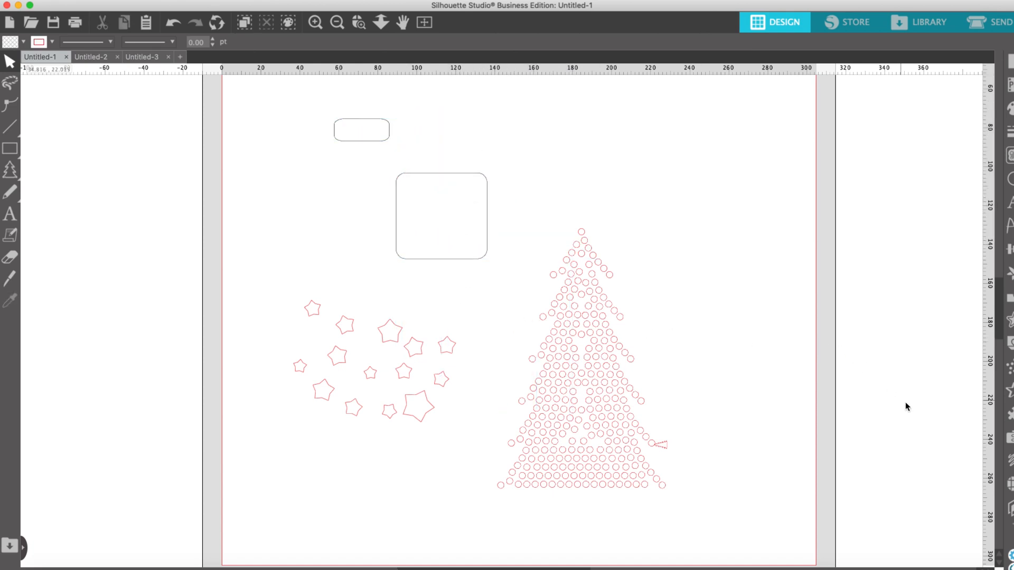
click(1009, 440)
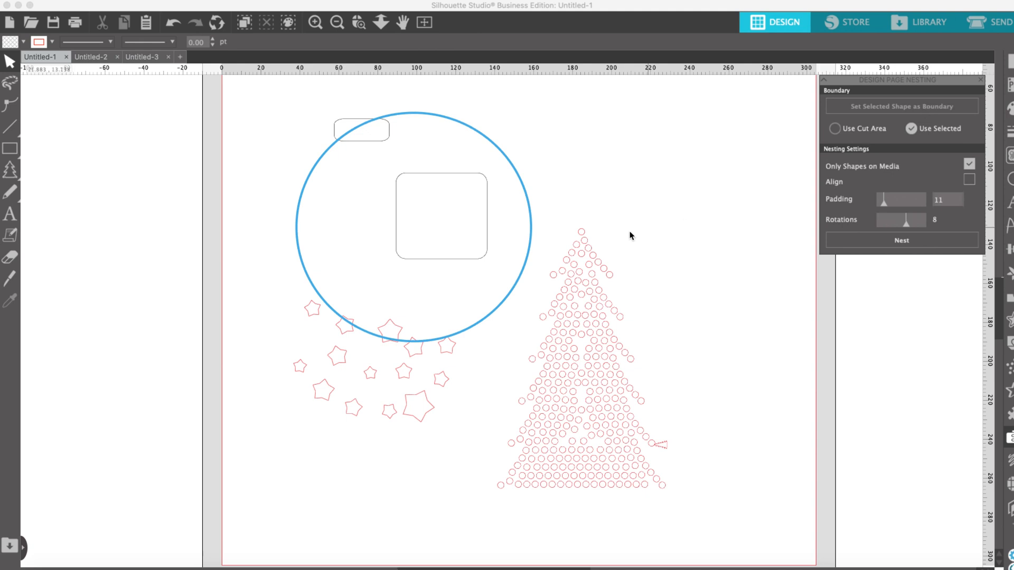
click(485, 260)
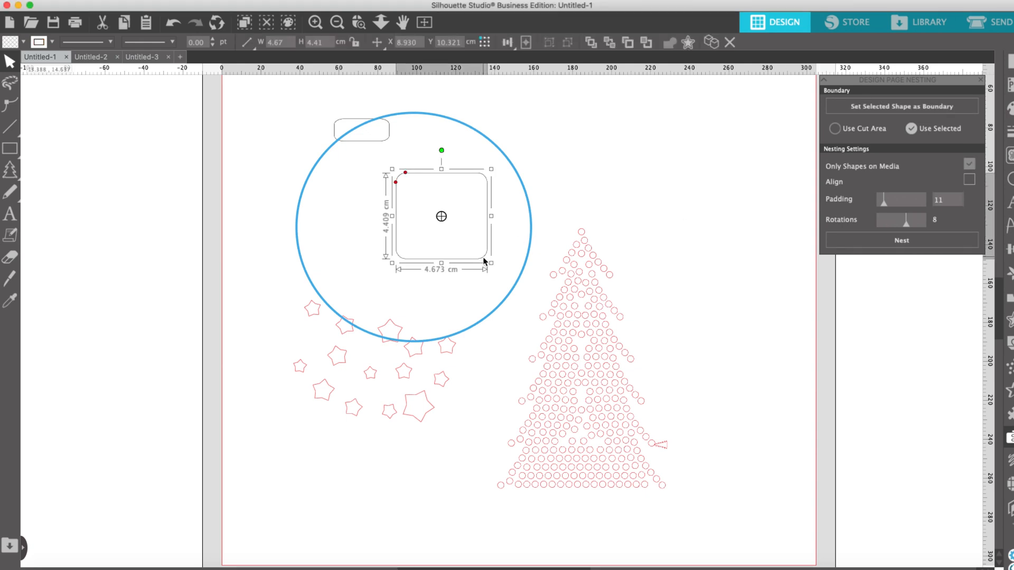
click(878, 106)
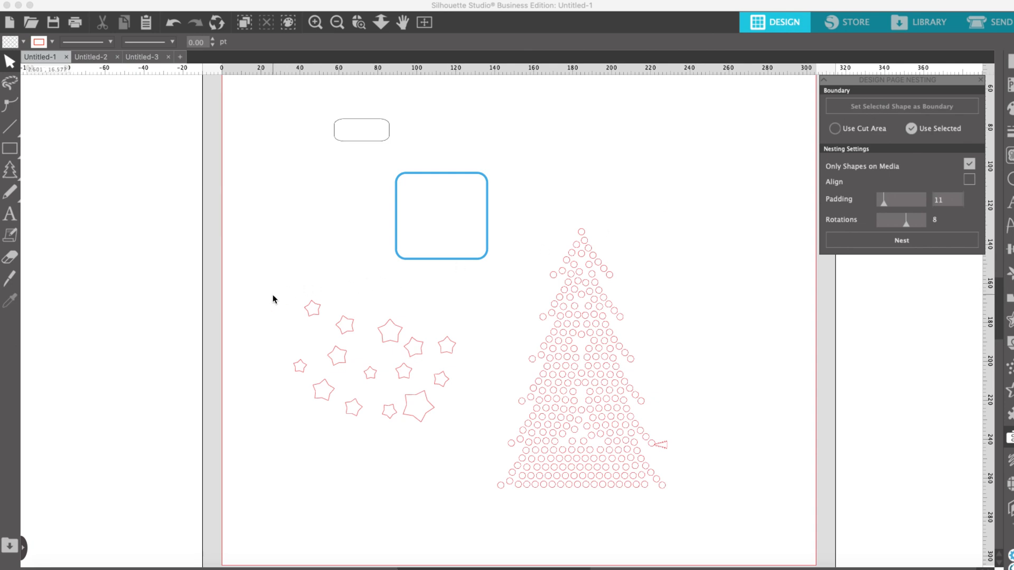
Select all the scattered stars, move them over the rounded square boundary, and nest them inside it.
drag(272, 294, 464, 465)
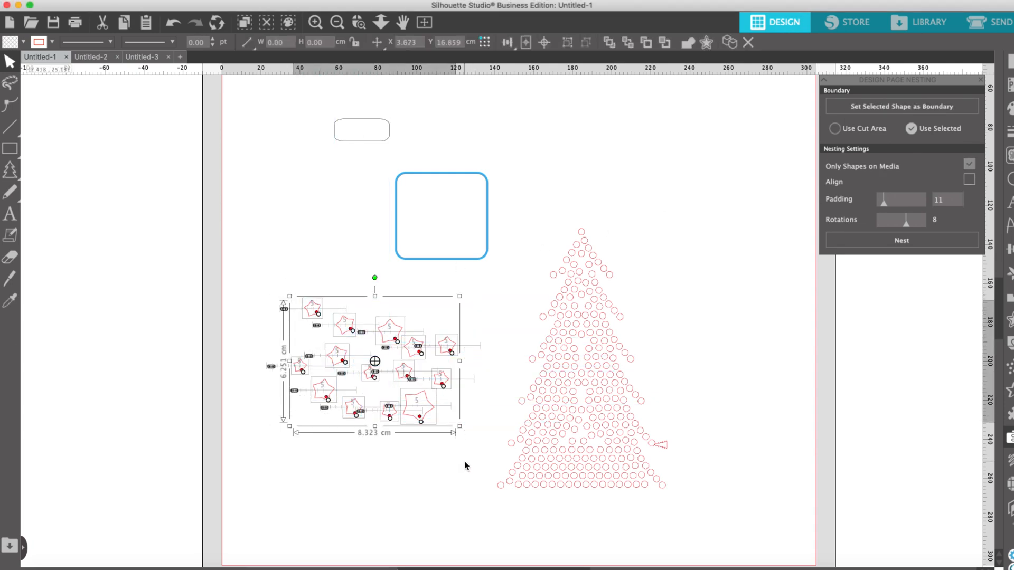
drag(405, 390, 460, 236)
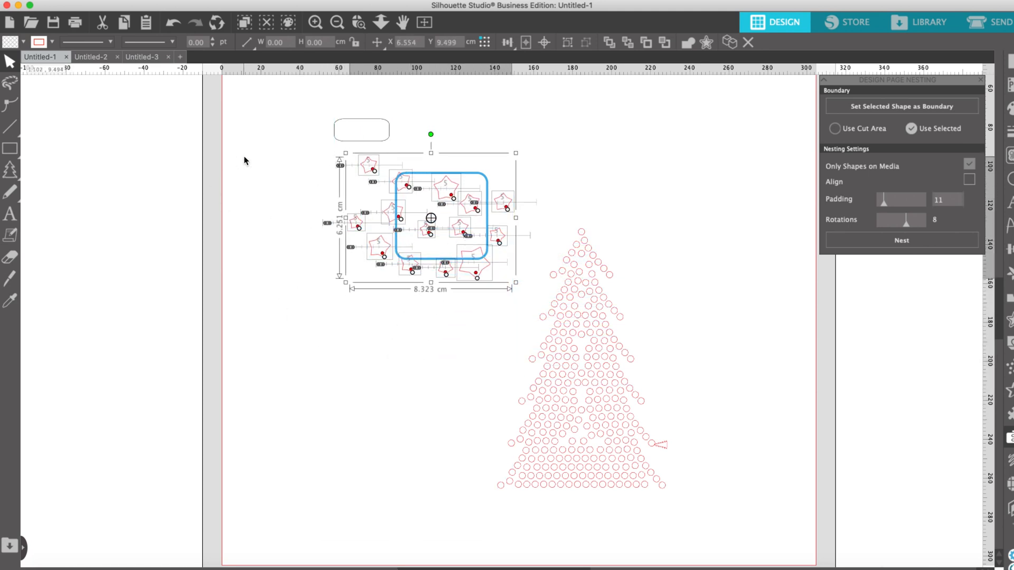
drag(243, 156, 530, 317)
click(896, 242)
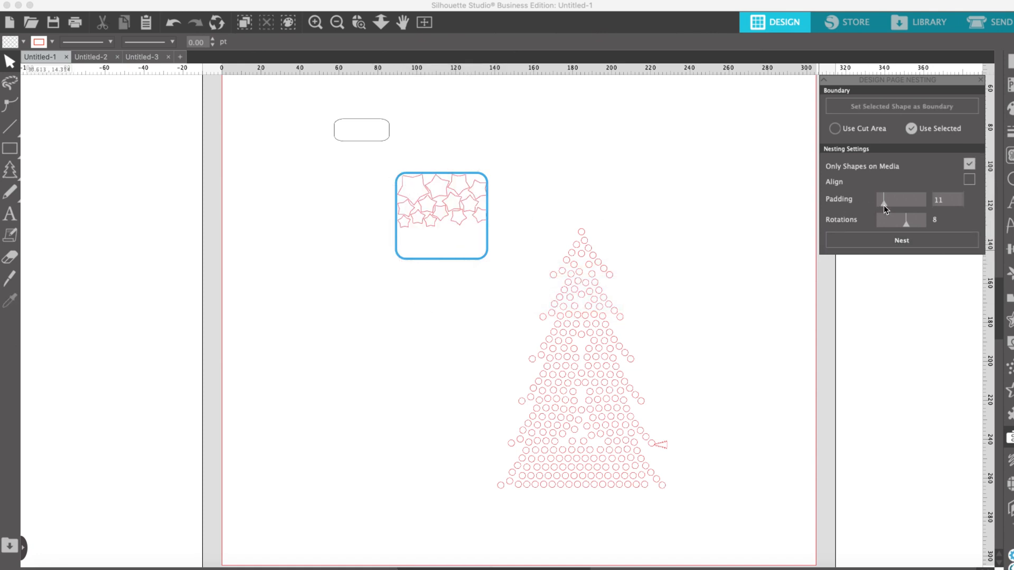
Set the nesting padding to 26 and the rotations to 12.
drag(885, 207, 891, 208)
drag(913, 227, 920, 230)
Select the small wide rounded rectangle and review the Line Style and Line Effects options for it.
click(385, 141)
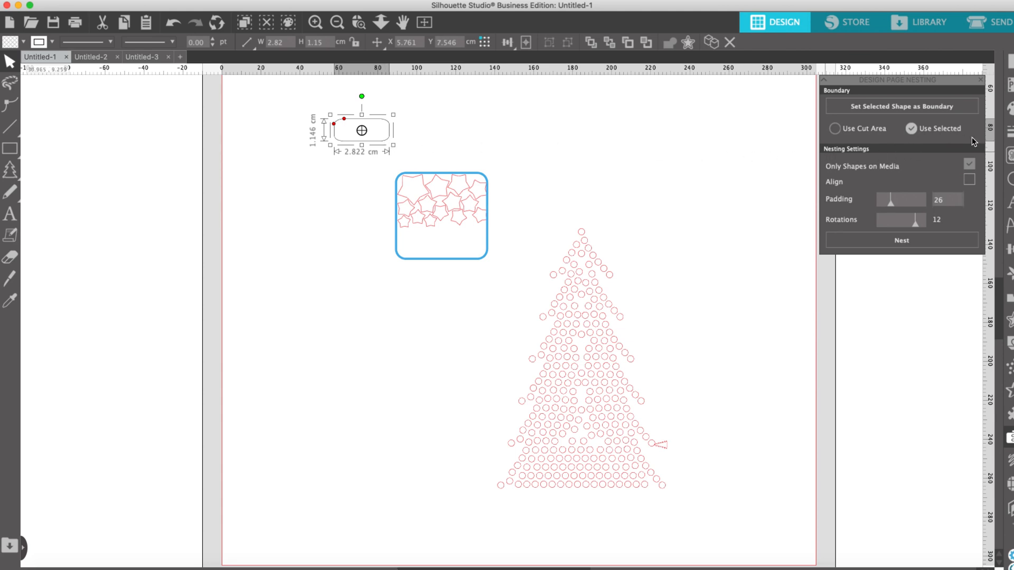
click(1011, 135)
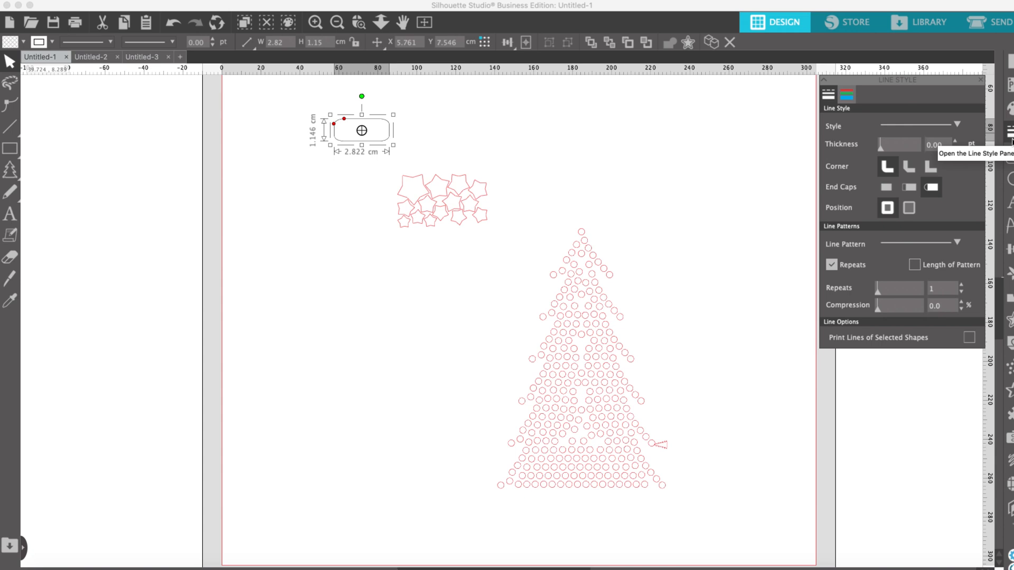
click(1010, 459)
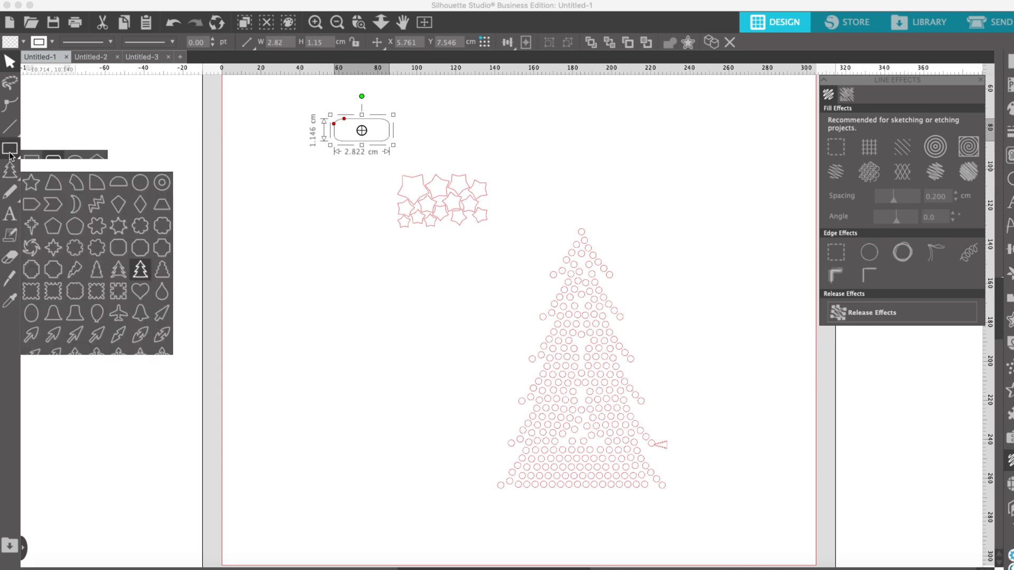
Draw a quarter-circle wedge with a radius of about 3.6 cm beside the nested stars and widen its angle to 100°.
mouse_move(10, 152)
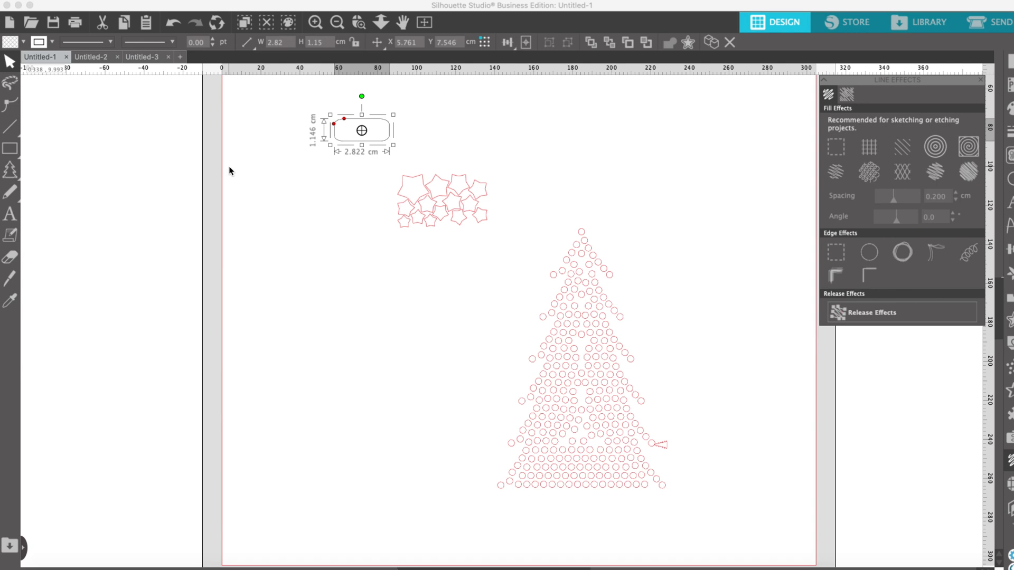
click(11, 150)
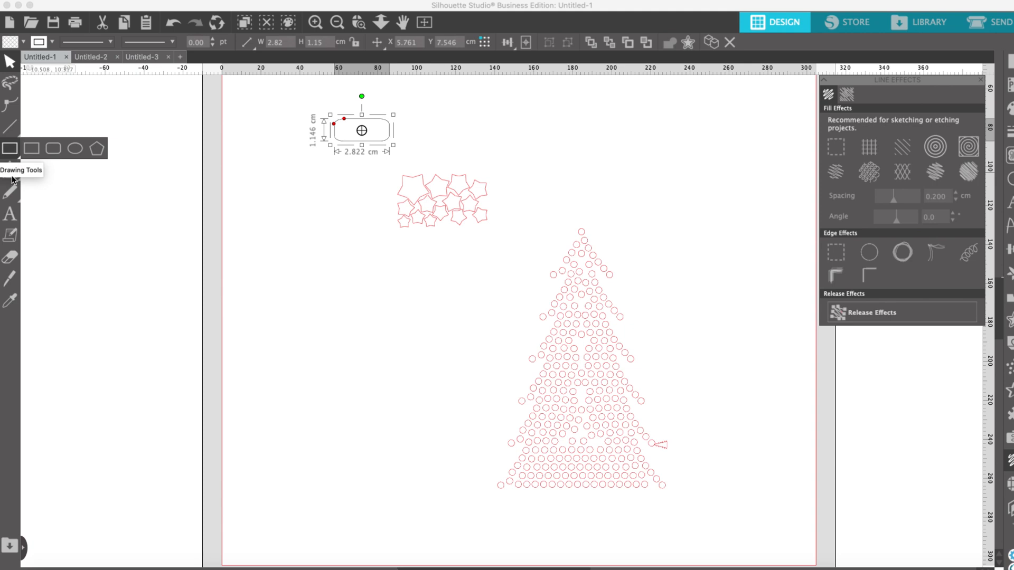
mouse_move(11, 172)
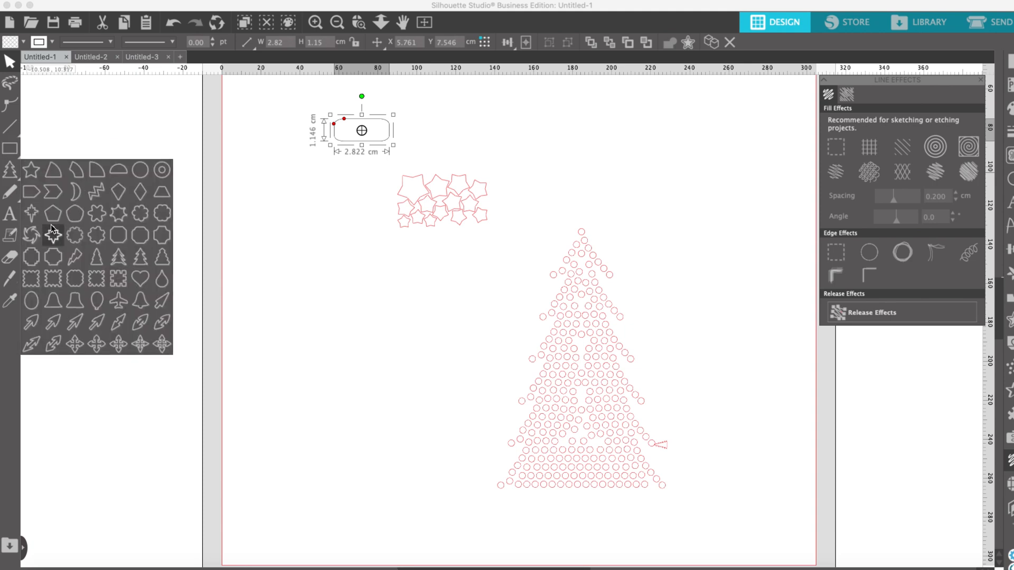
click(98, 172)
drag(328, 273, 352, 206)
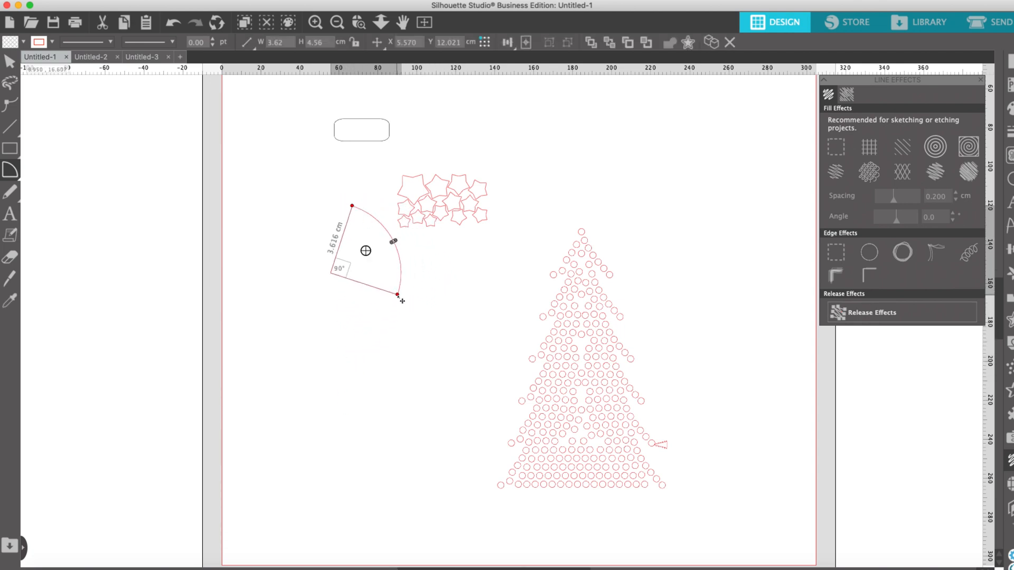
drag(401, 299, 435, 331)
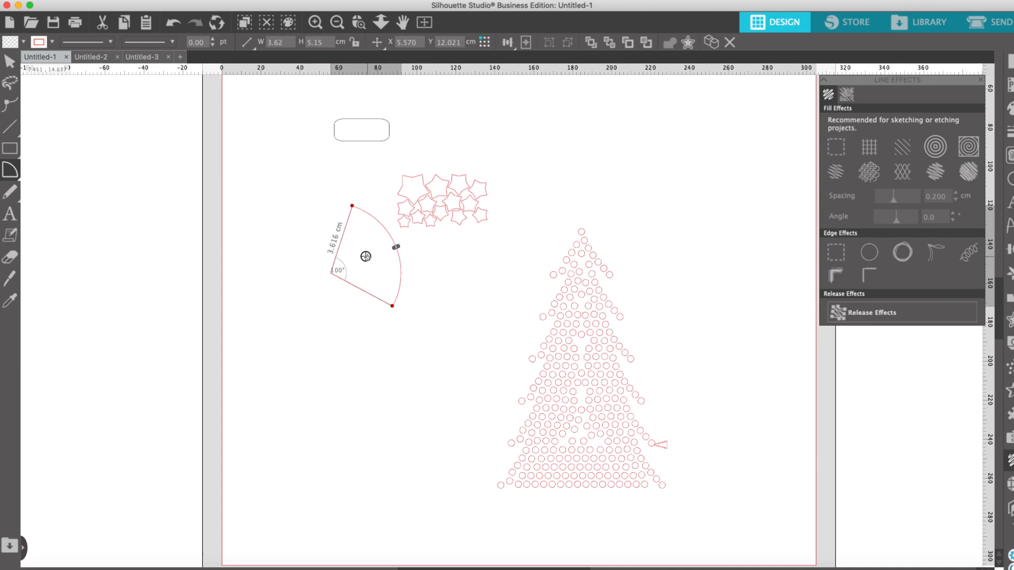
Delete the nested stars, select the wedge, and rotate it about its centre until its corner points right.
drag(315, 185, 427, 361)
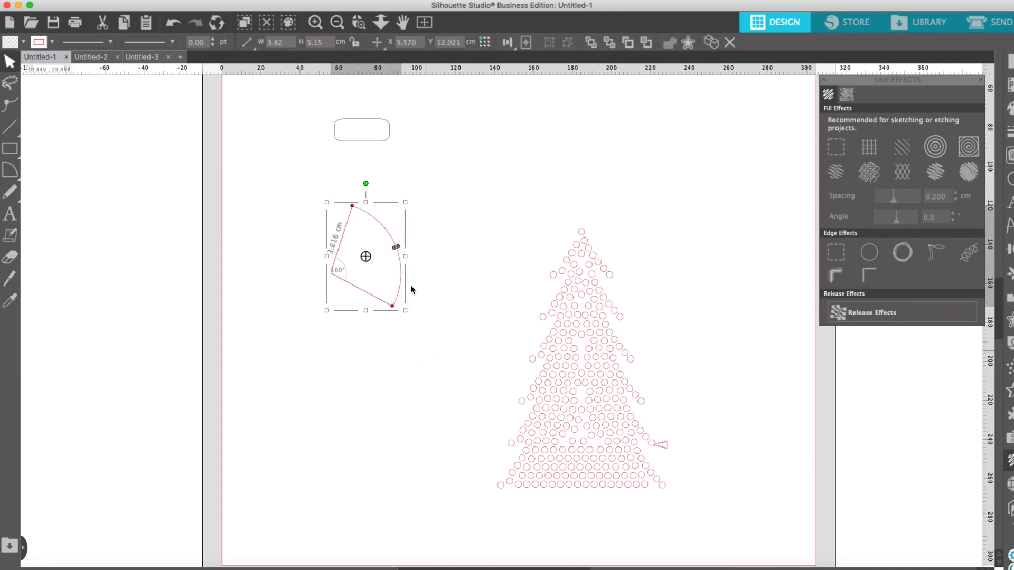
drag(365, 183, 332, 300)
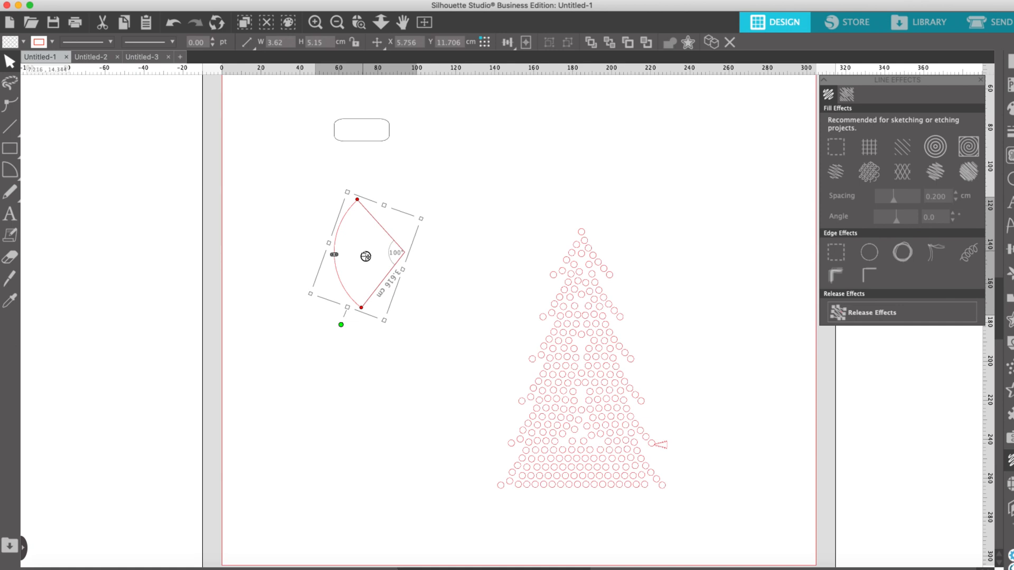
Move the wedge's rotation centre well below the shape and rotate the wedge slightly about that point.
drag(366, 256, 368, 435)
drag(306, 172, 457, 336)
drag(341, 325, 358, 306)
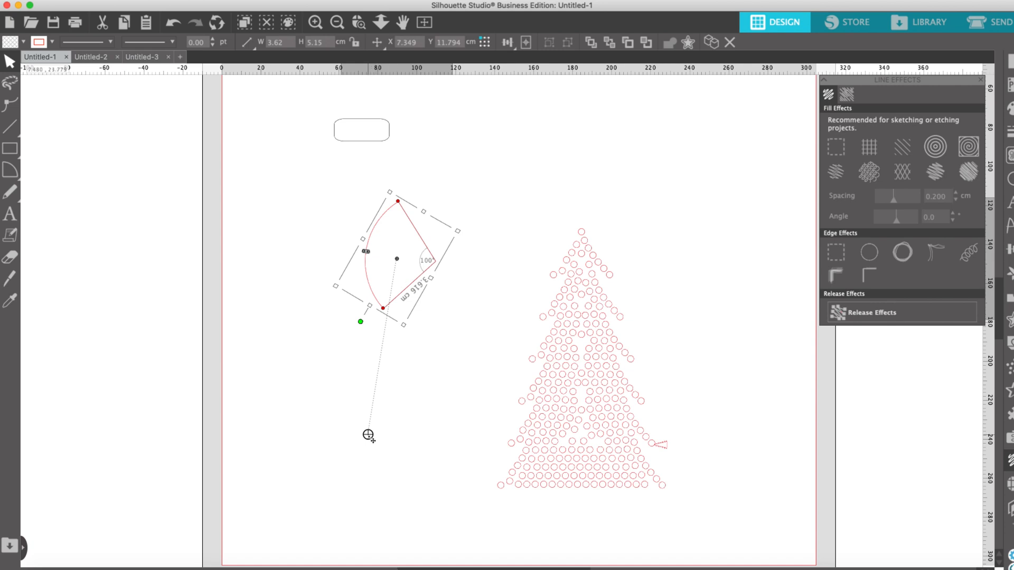
Move the wedge's rotation centre back inside the shape, just below its middle.
drag(368, 434, 400, 265)
mouse_move(395, 258)
mouse_down()
mouse_move(414, 392)
mouse_move(394, 365)
mouse_move(397, 275)
mouse_up()
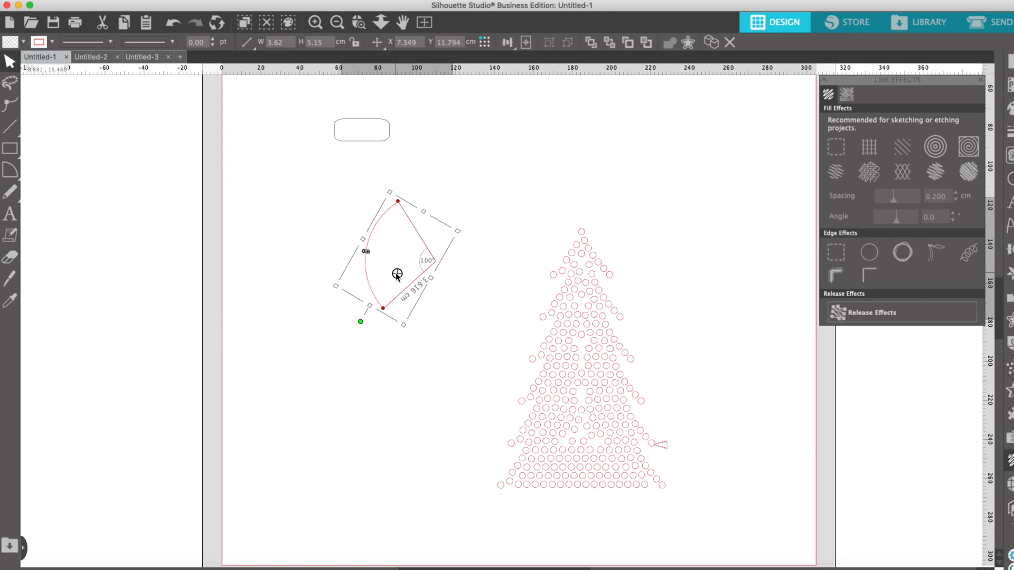